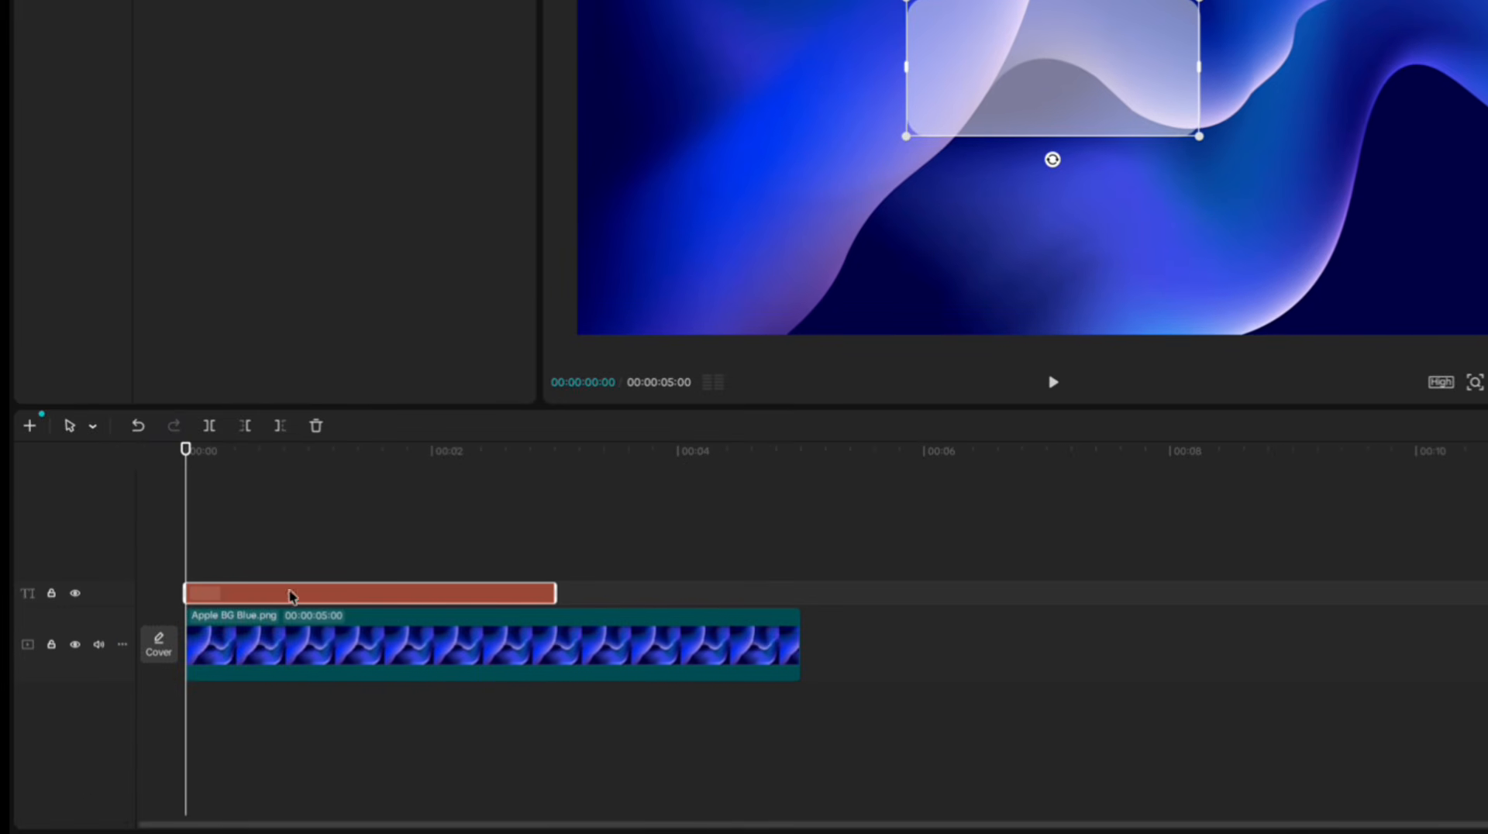
Convert the translucent rounded text panel into a compound clip and scale it up.
right_click(292, 596)
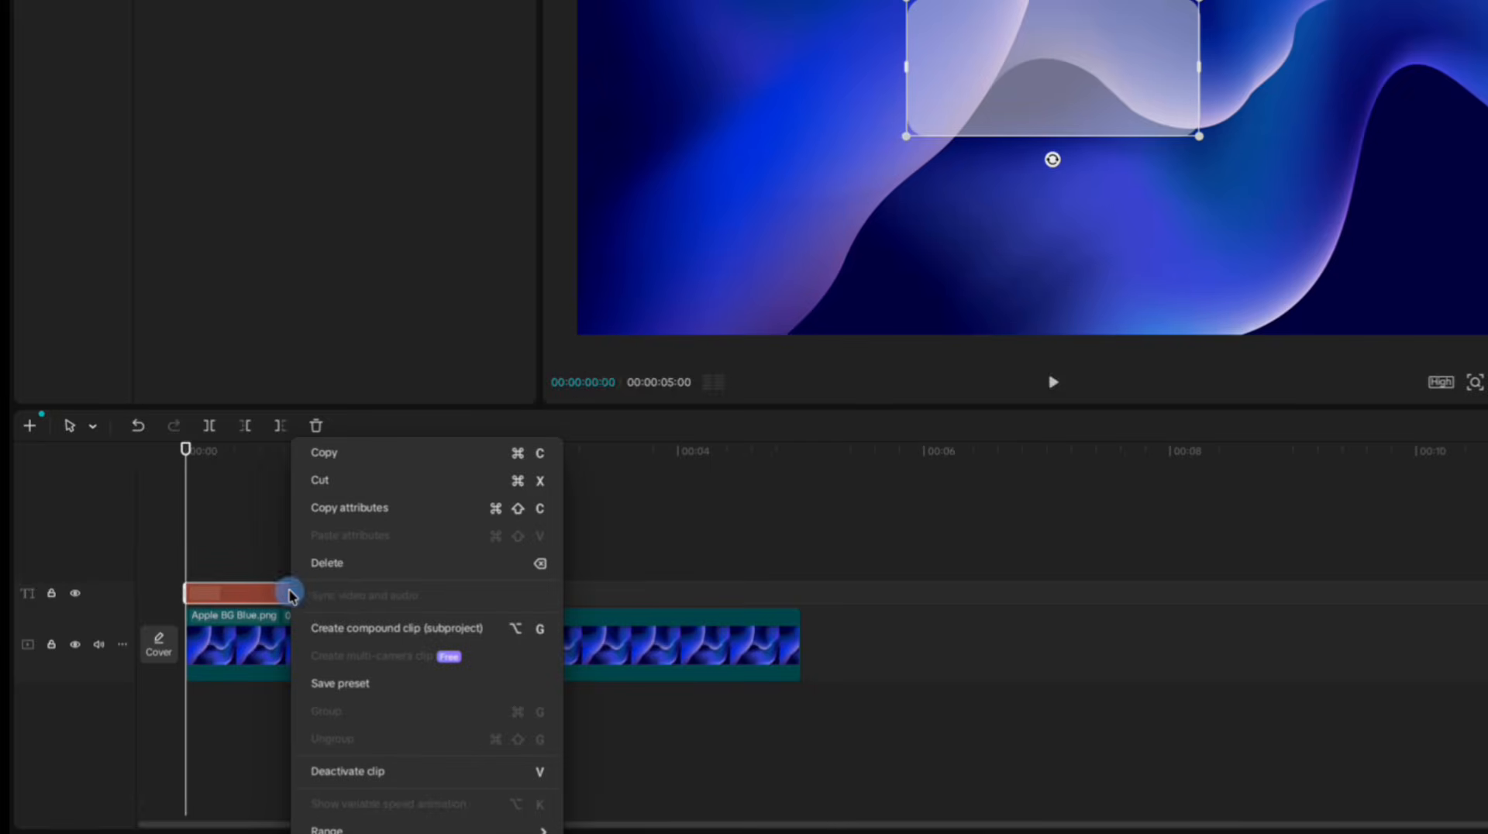
left_click(316, 618)
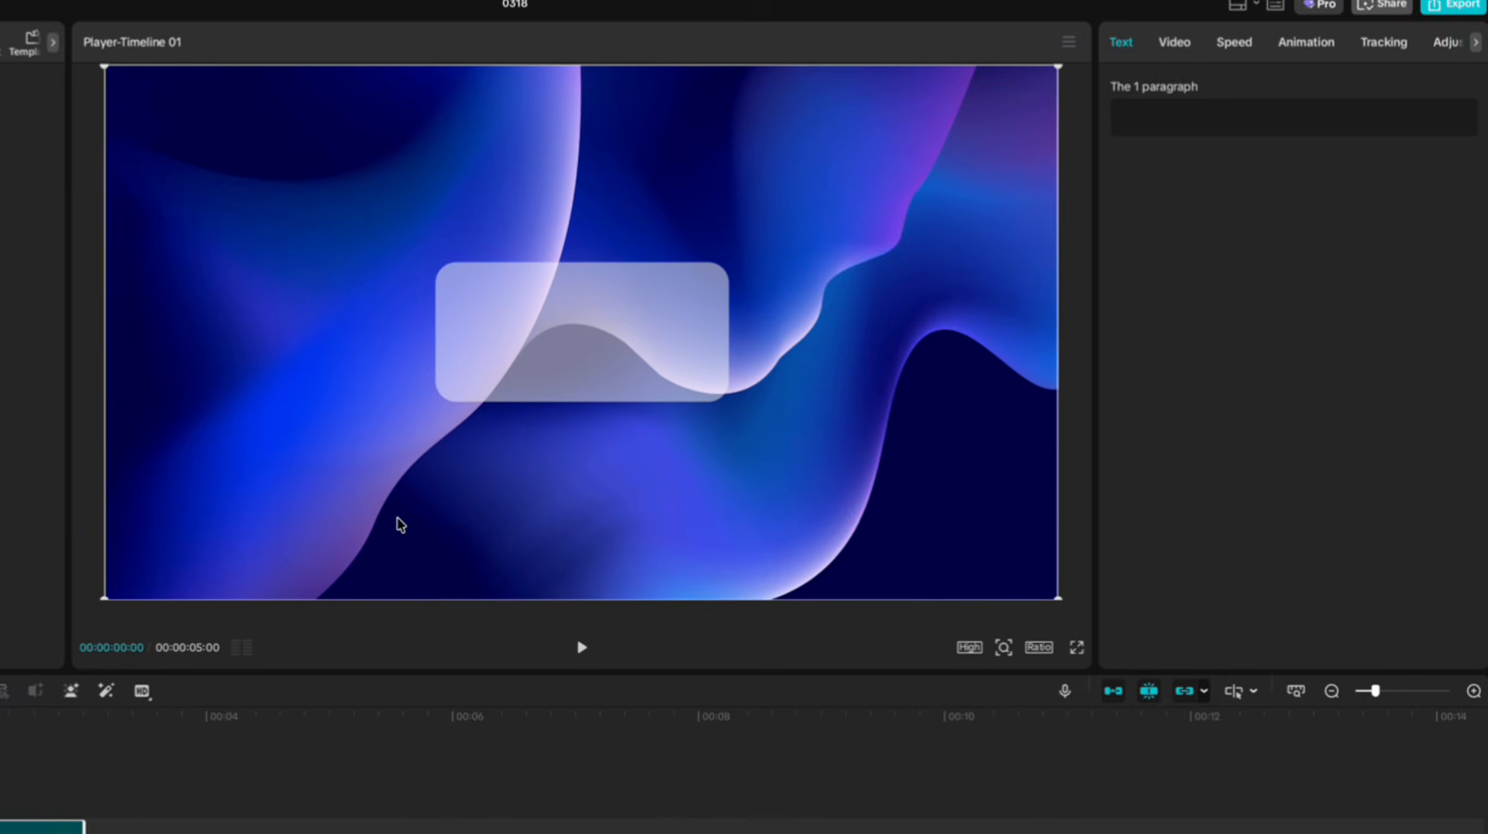
left_click(1158, 54)
left_click_drag(1146, 200, 1168, 199)
Add a rectangle mask fitted to the panel at 592 × 280, with round corners of 30.
left_click(1308, 109)
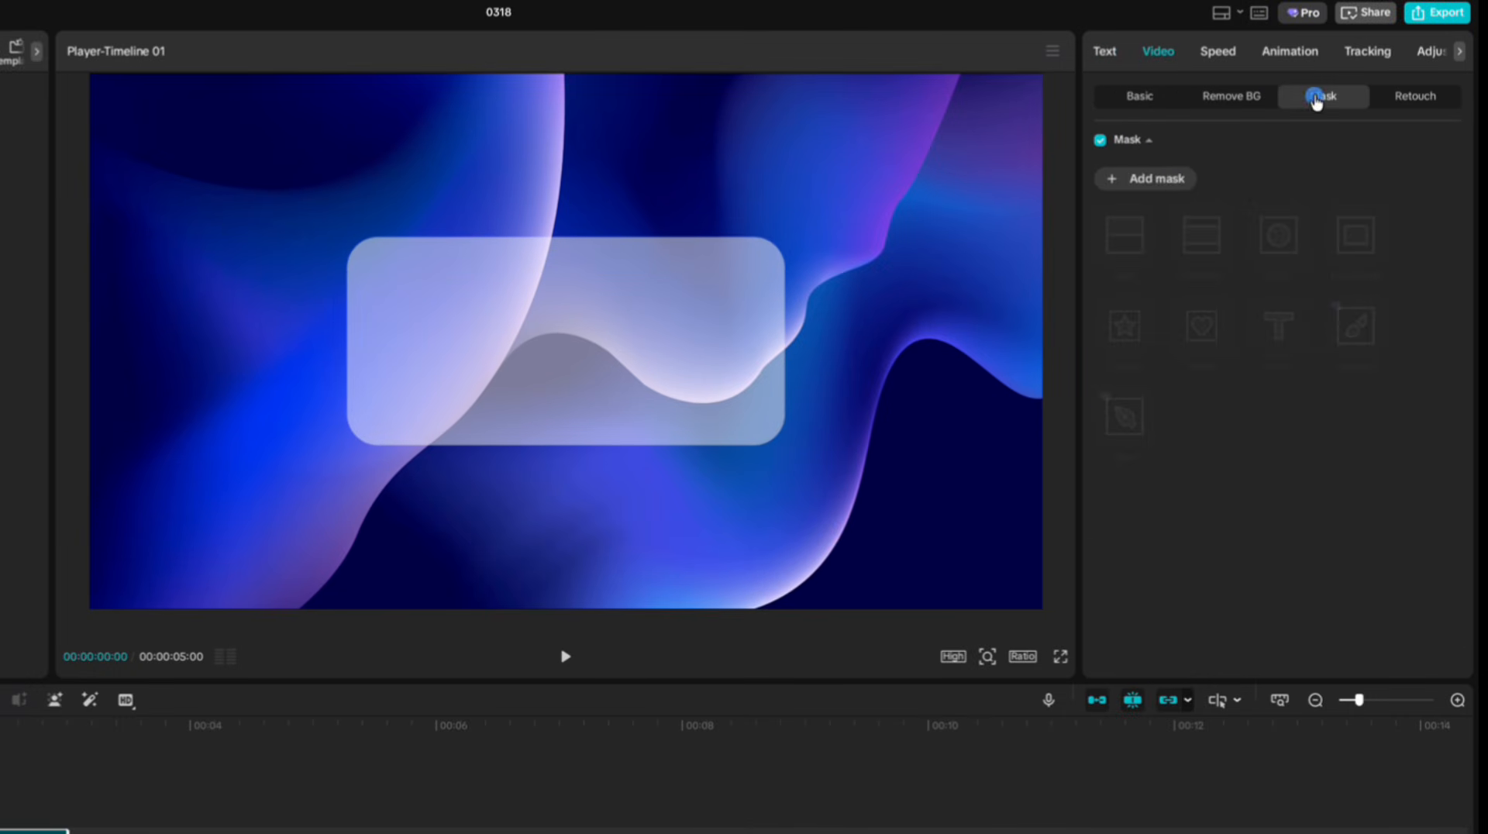
left_click(1125, 180)
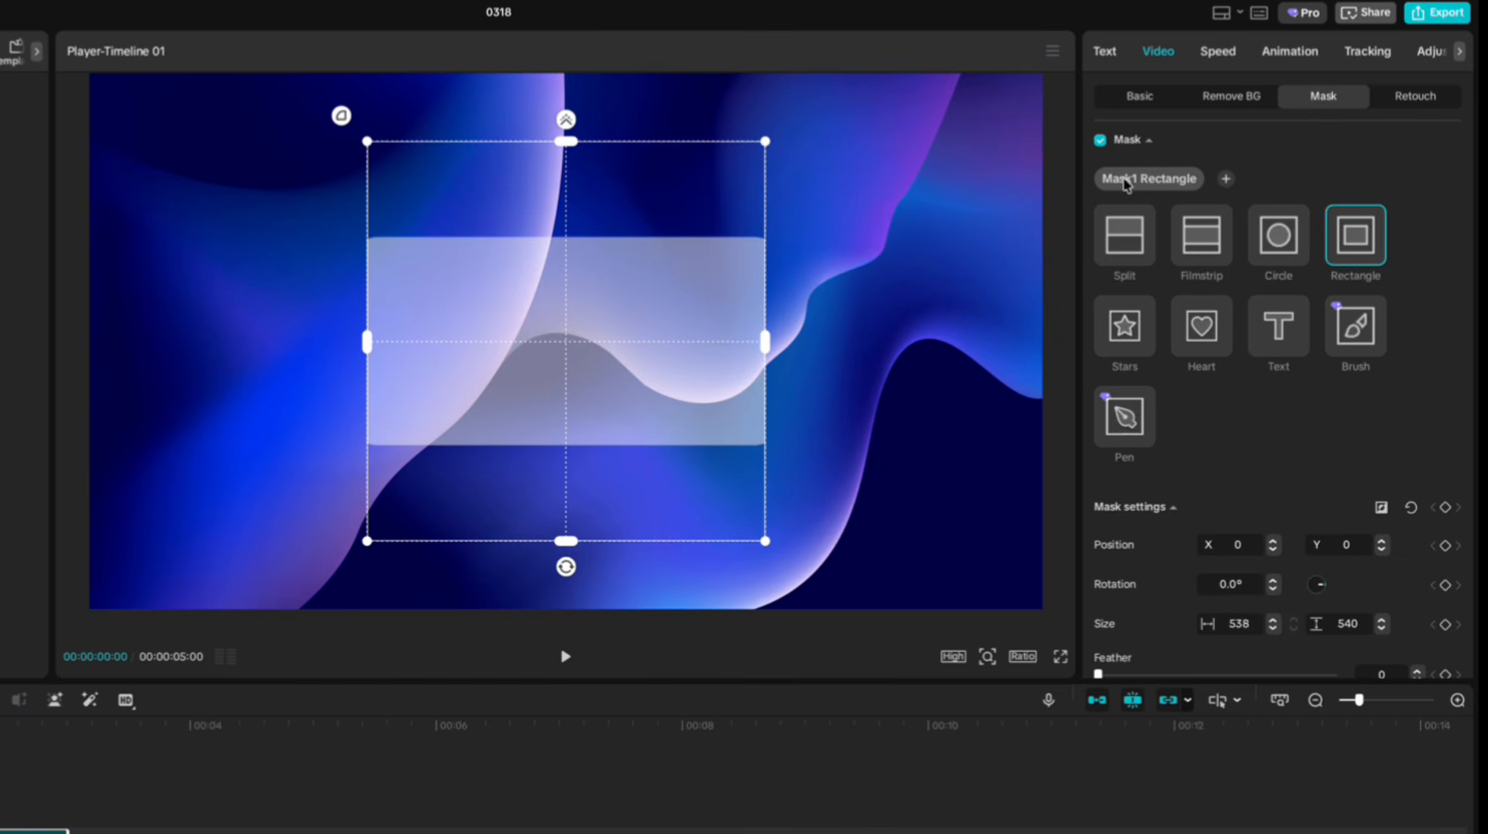
left_click_drag(575, 151, 575, 246)
left_click_drag(765, 341, 785, 342)
scroll(1199, 497, "down", 2)
scroll(1199, 497, "down", 1)
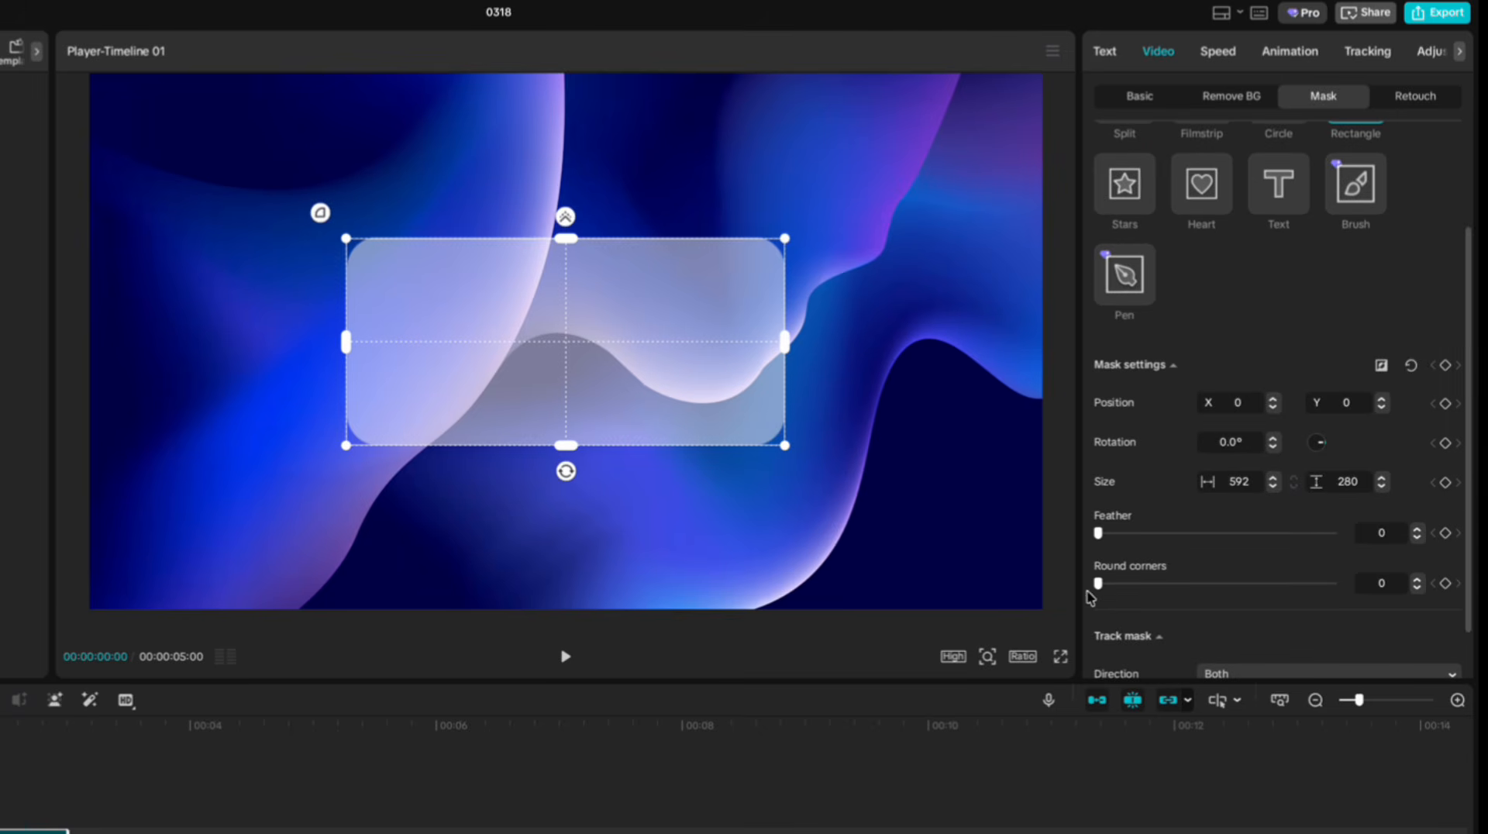
left_click_drag(1098, 584, 1165, 591)
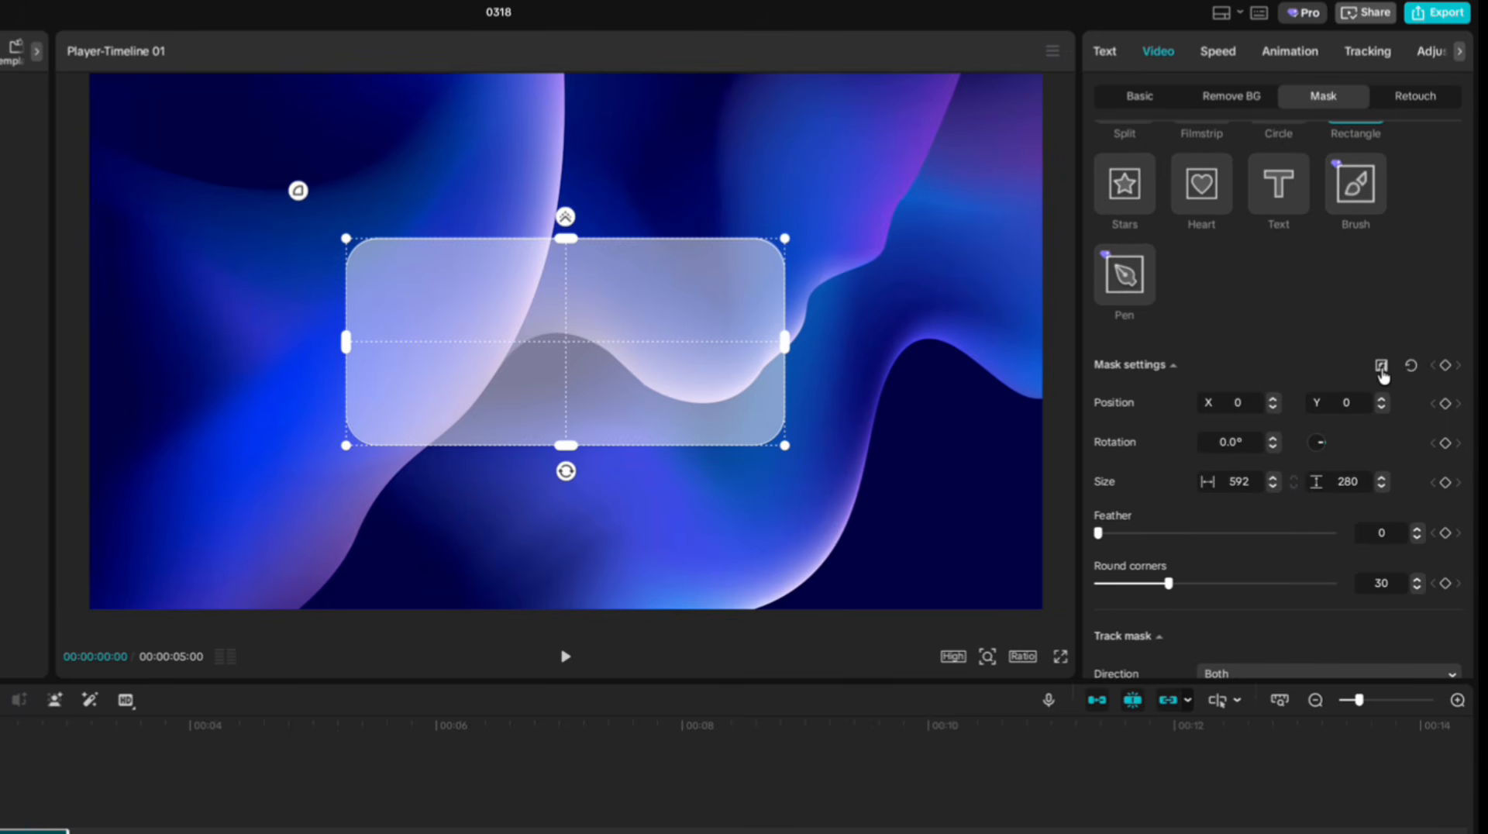
Invert the rectangle mask and set its feather to 24.
left_click(1381, 369)
left_click_drag(1099, 535, 1153, 537)
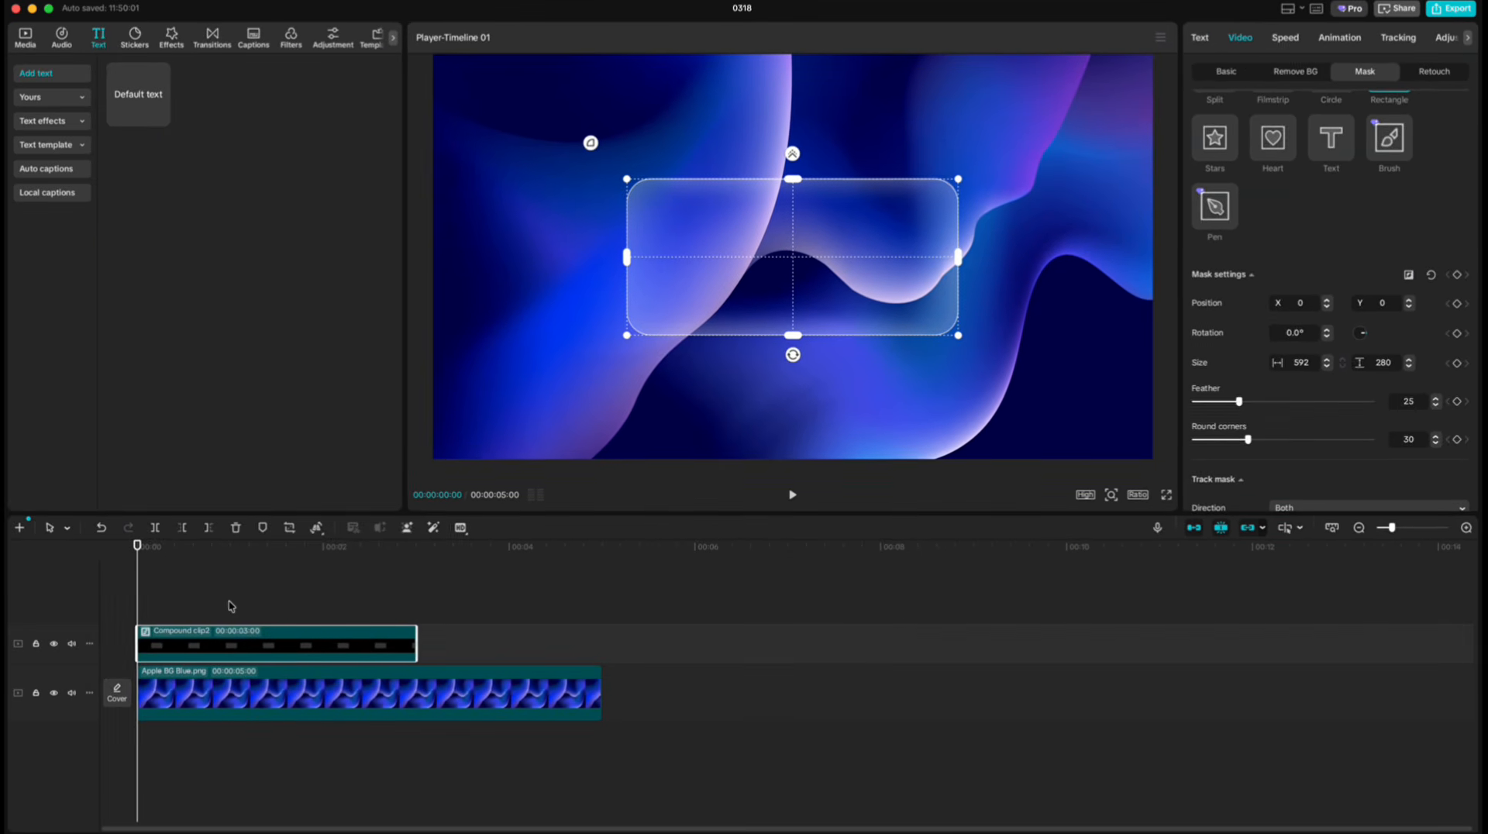
left_click(176, 603)
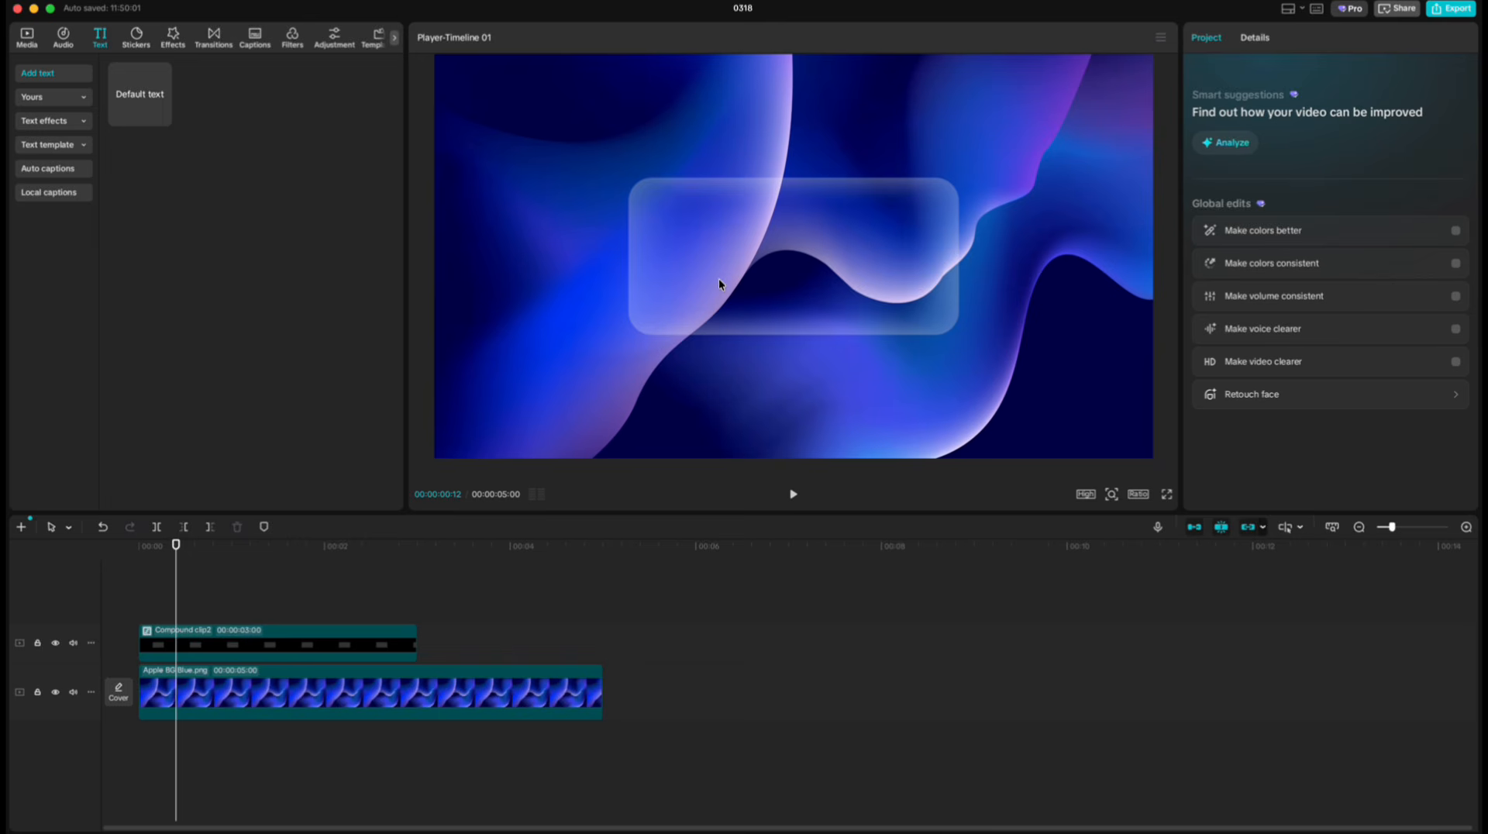
Apply the Slide Up entrance animation to the compound clip and lengthen its duration.
left_click(314, 652)
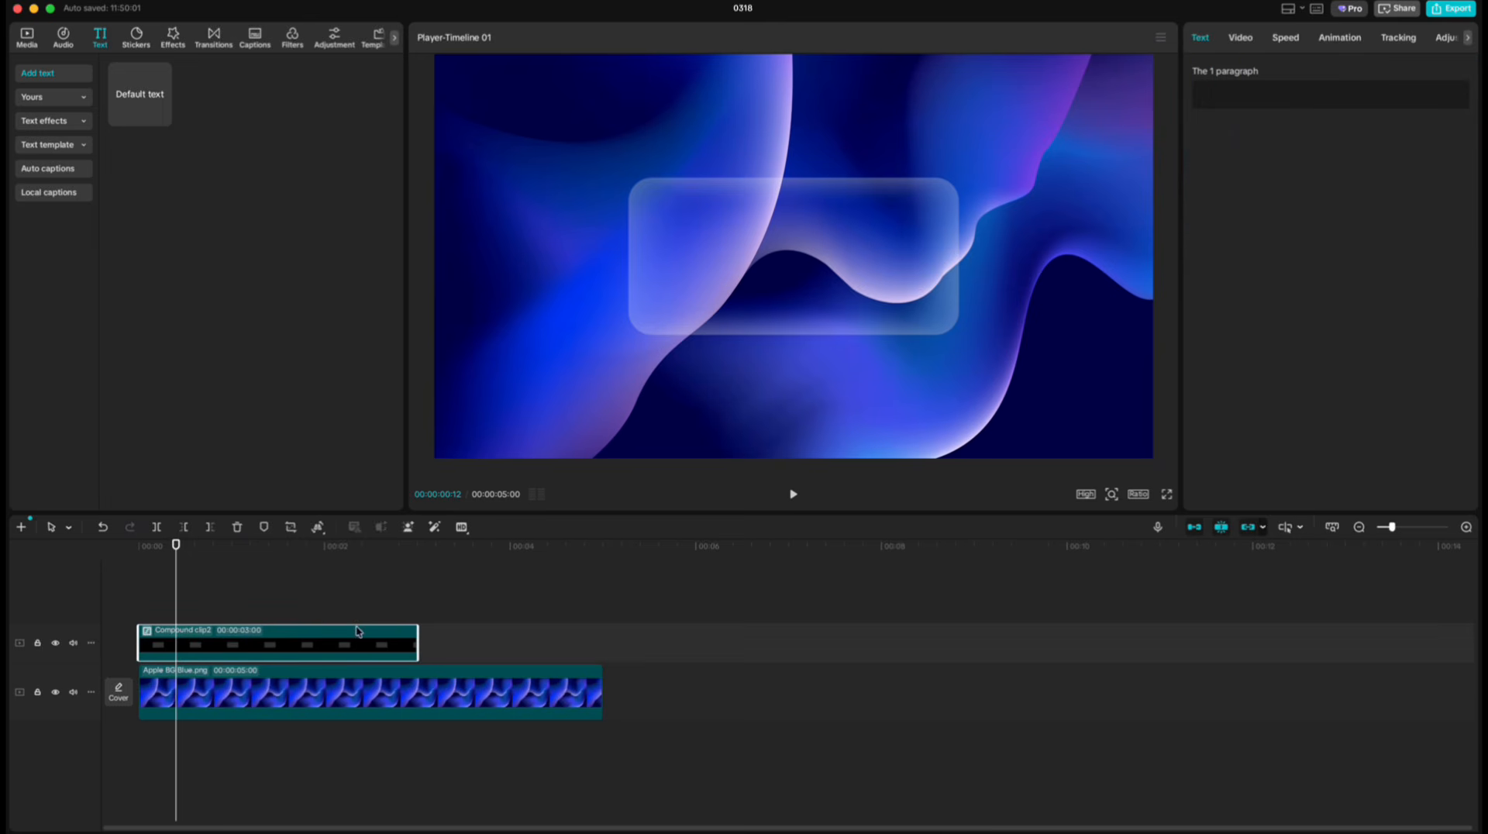
left_click(1346, 39)
left_click(1389, 253)
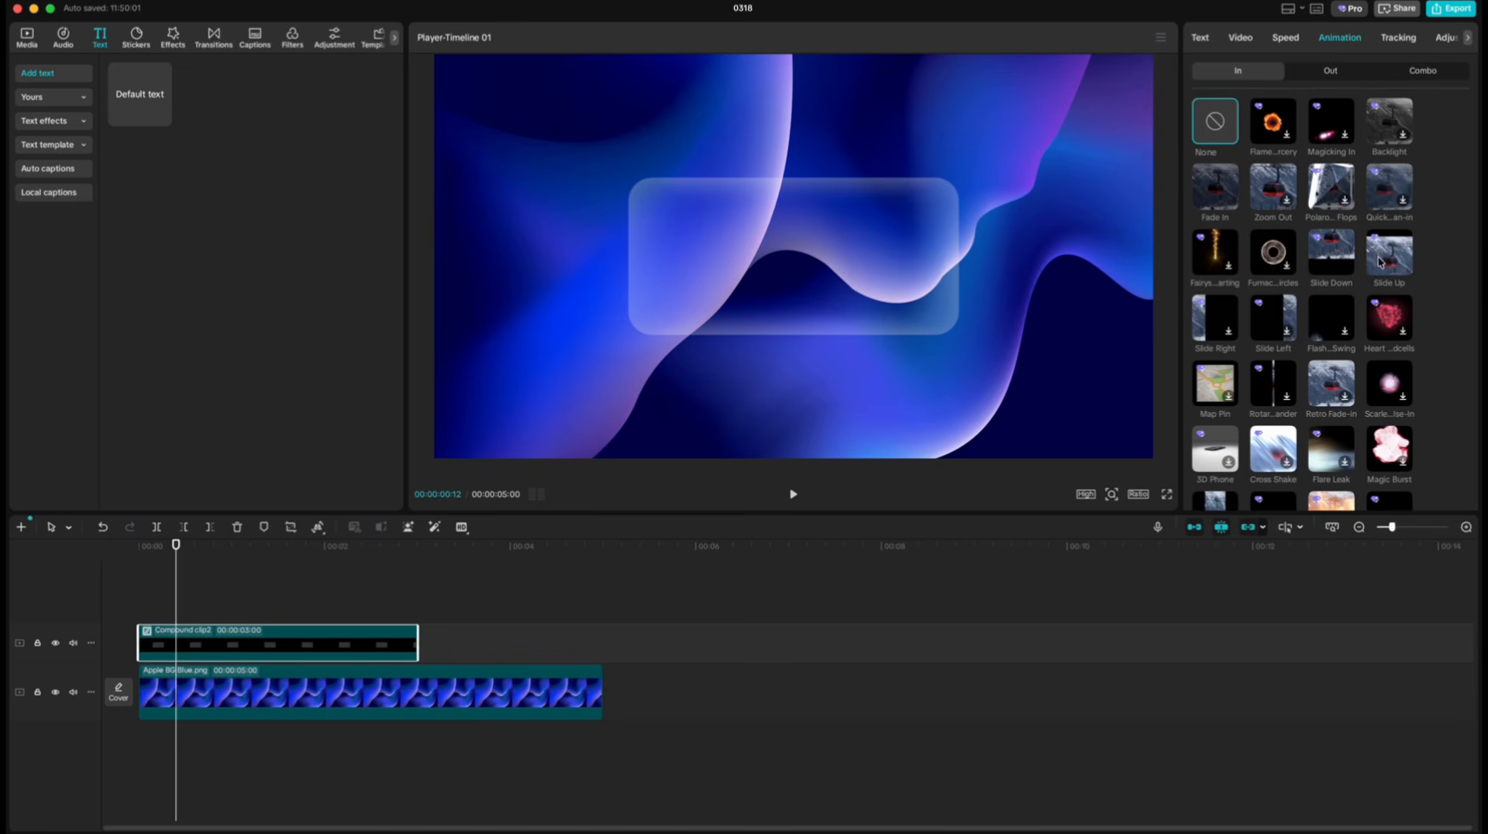
left_click_drag(1363, 497, 1373, 497)
Play back the panel's entrance animation from the start of the timeline.
left_click_drag(255, 546, 138, 548)
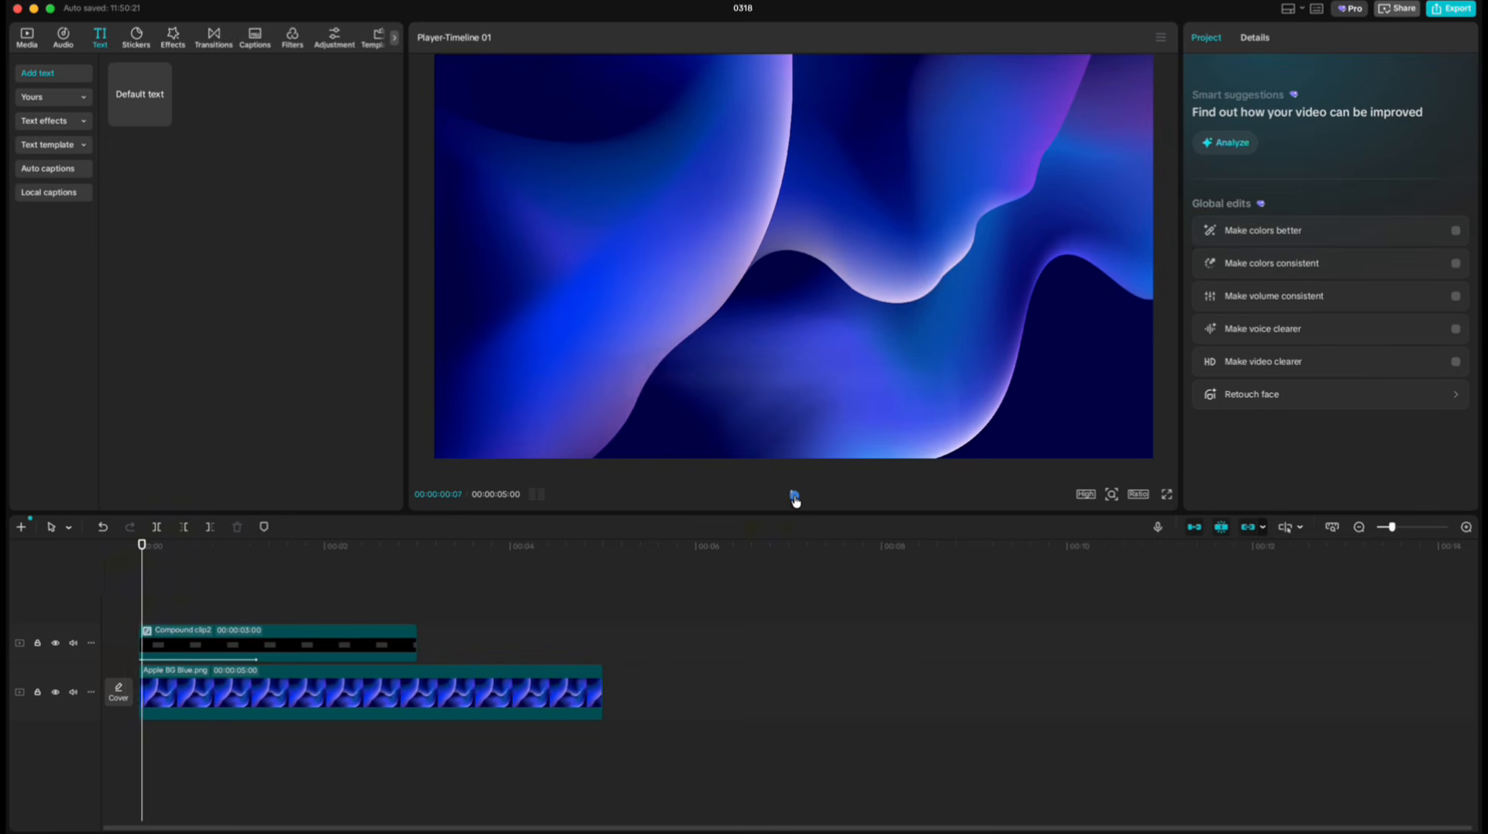
left_click(795, 496)
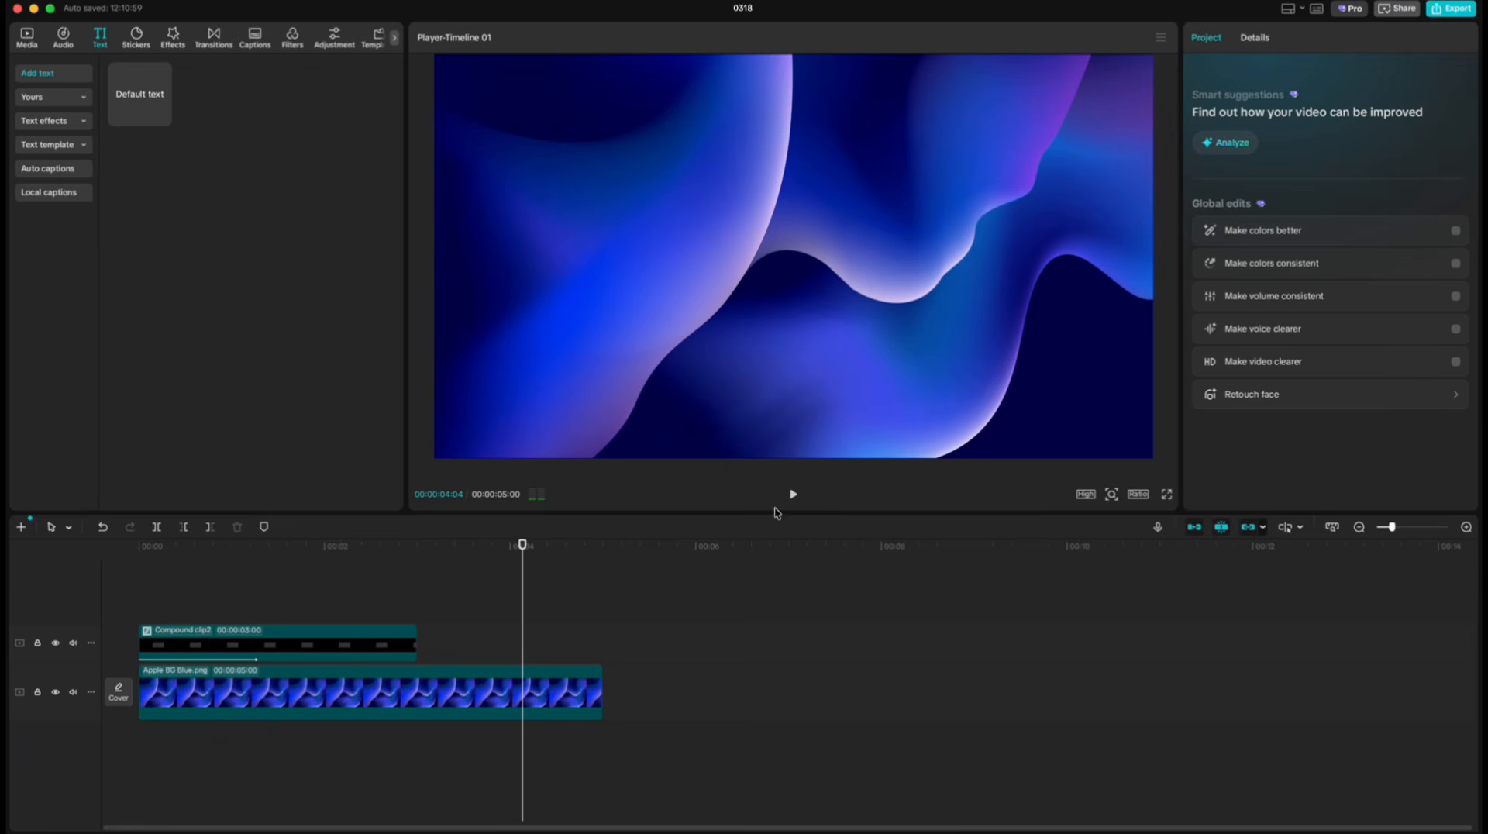
Return the playhead to the start and delete the compound clip above the background image.
left_click_drag(522, 552, 139, 582)
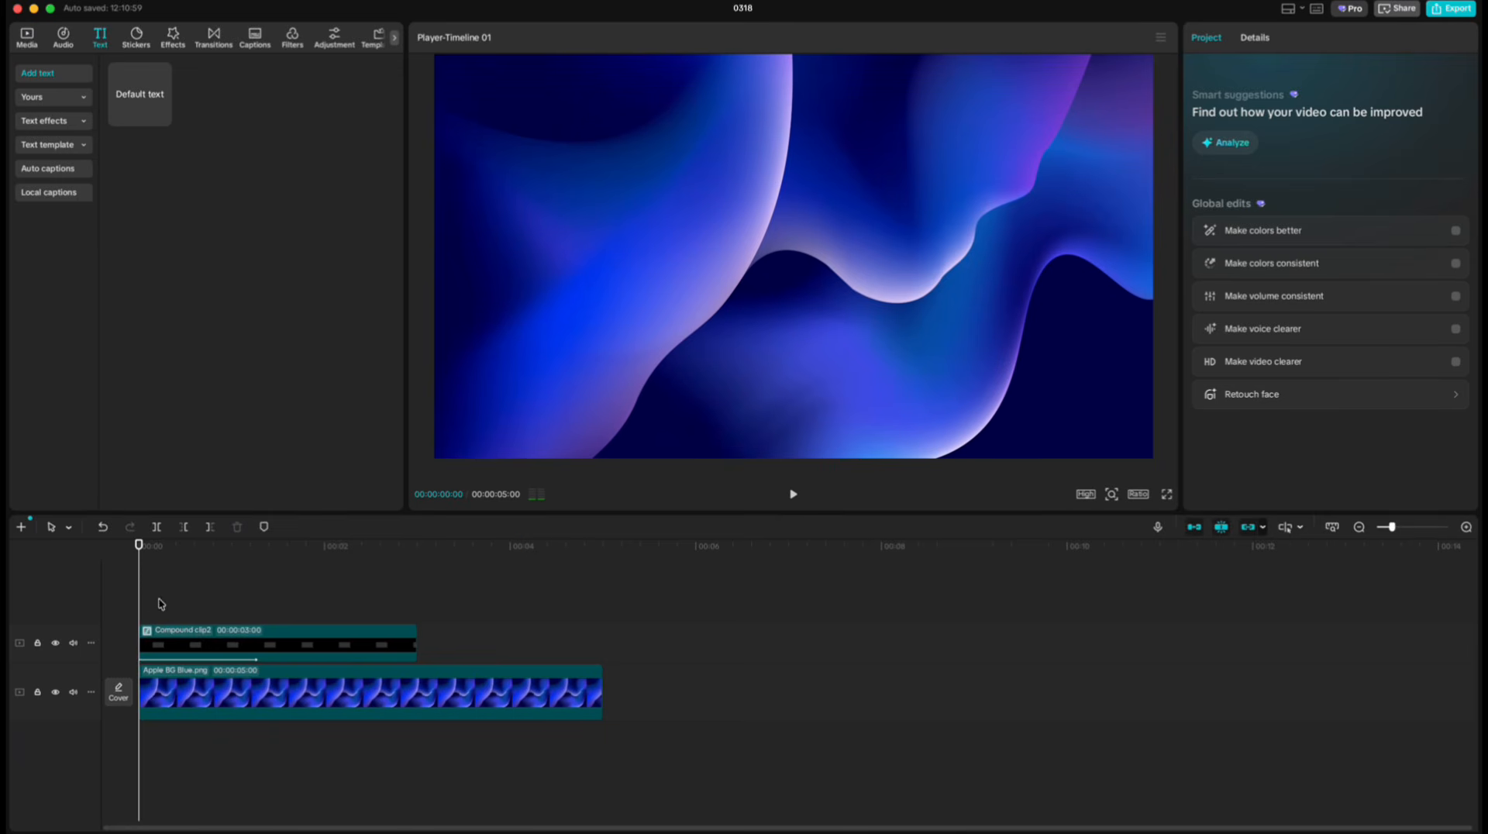
left_click(169, 641)
key("Delete")
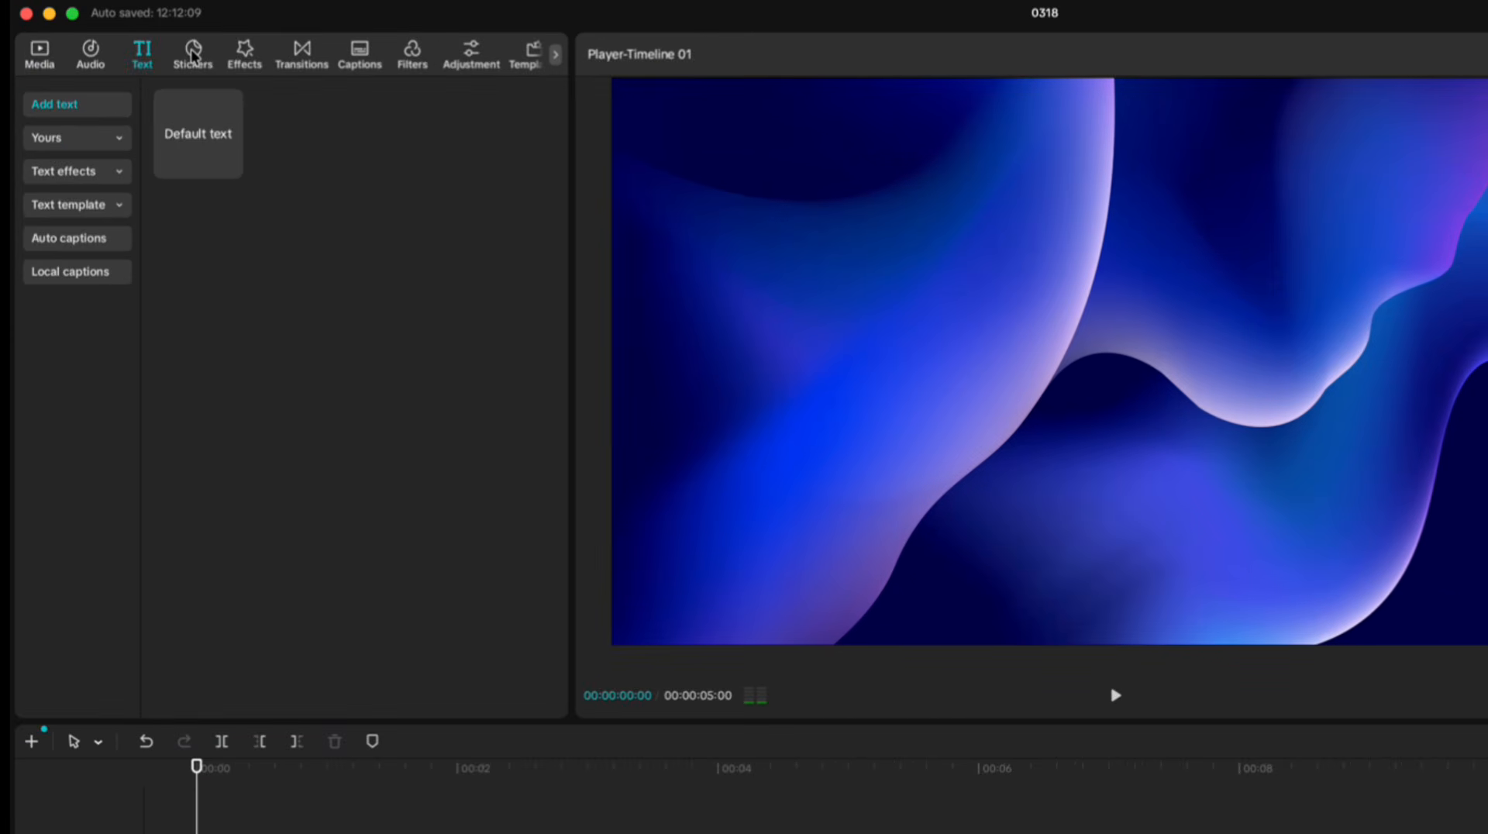
Add the square shape from the sticker shapes library to the timeline.
left_click(159, 45)
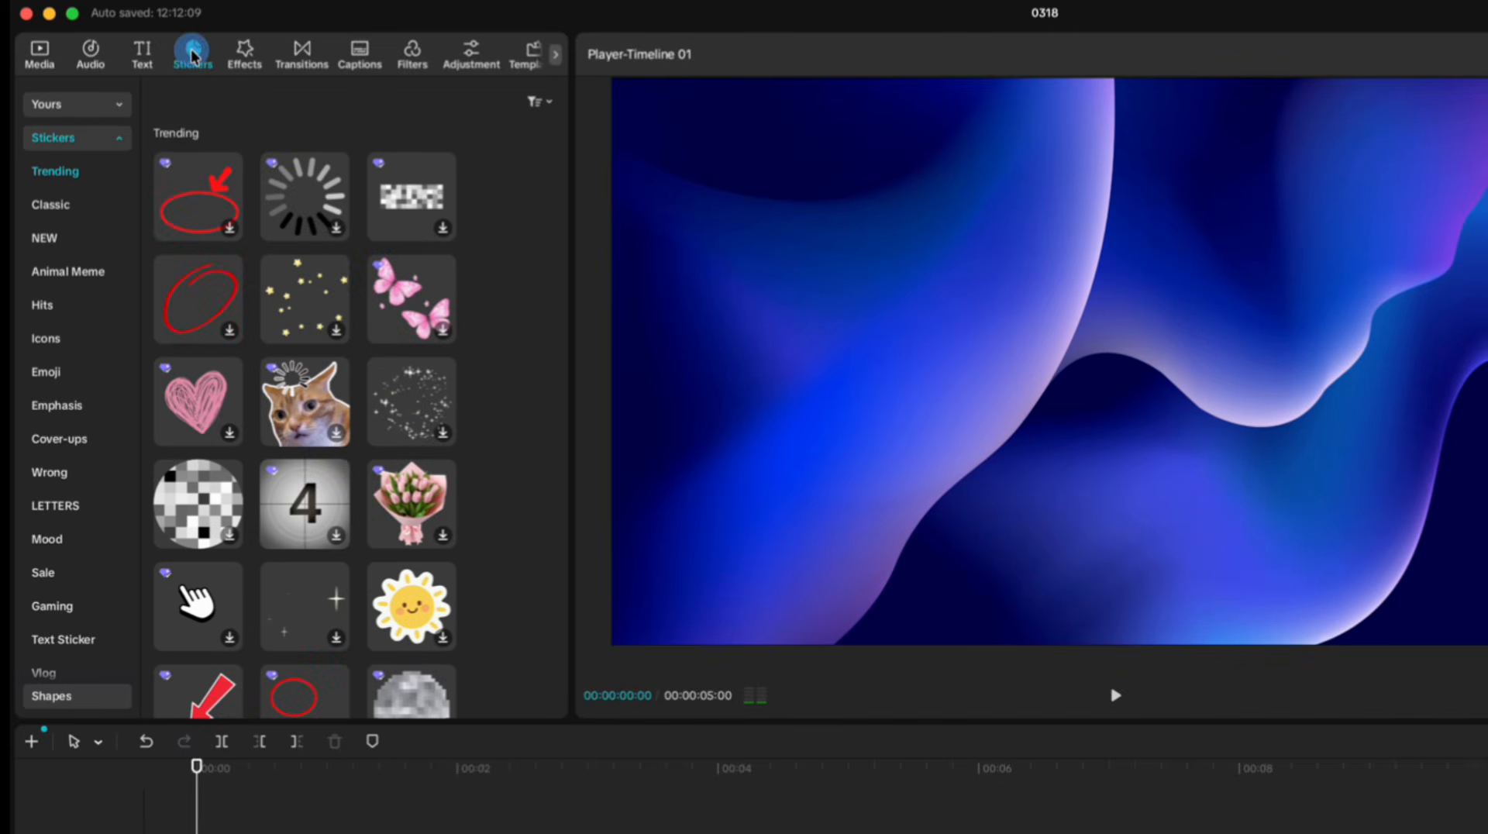
left_click(119, 138)
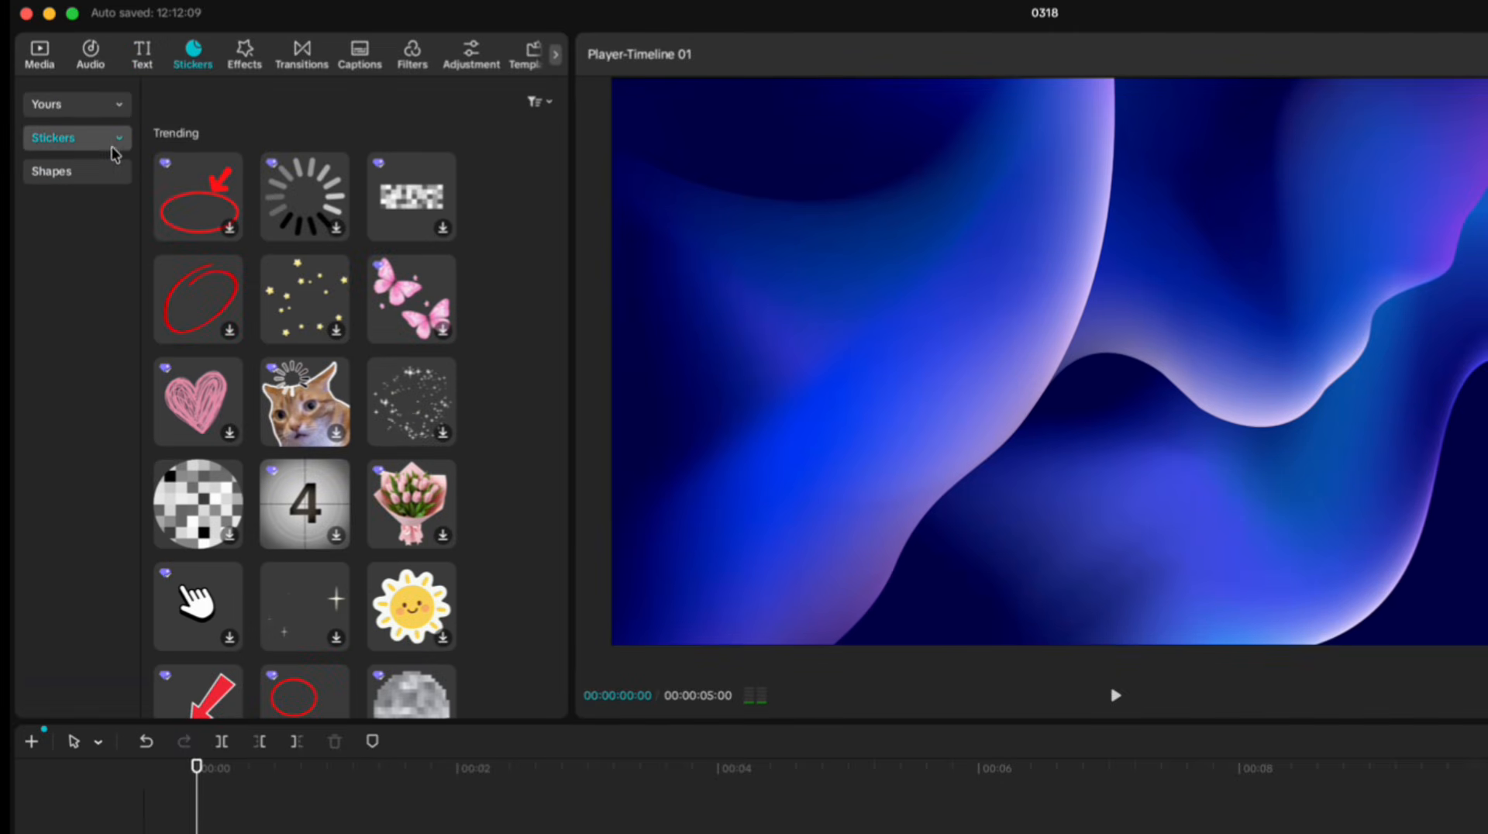
left_click(69, 172)
mouse_move(177, 161)
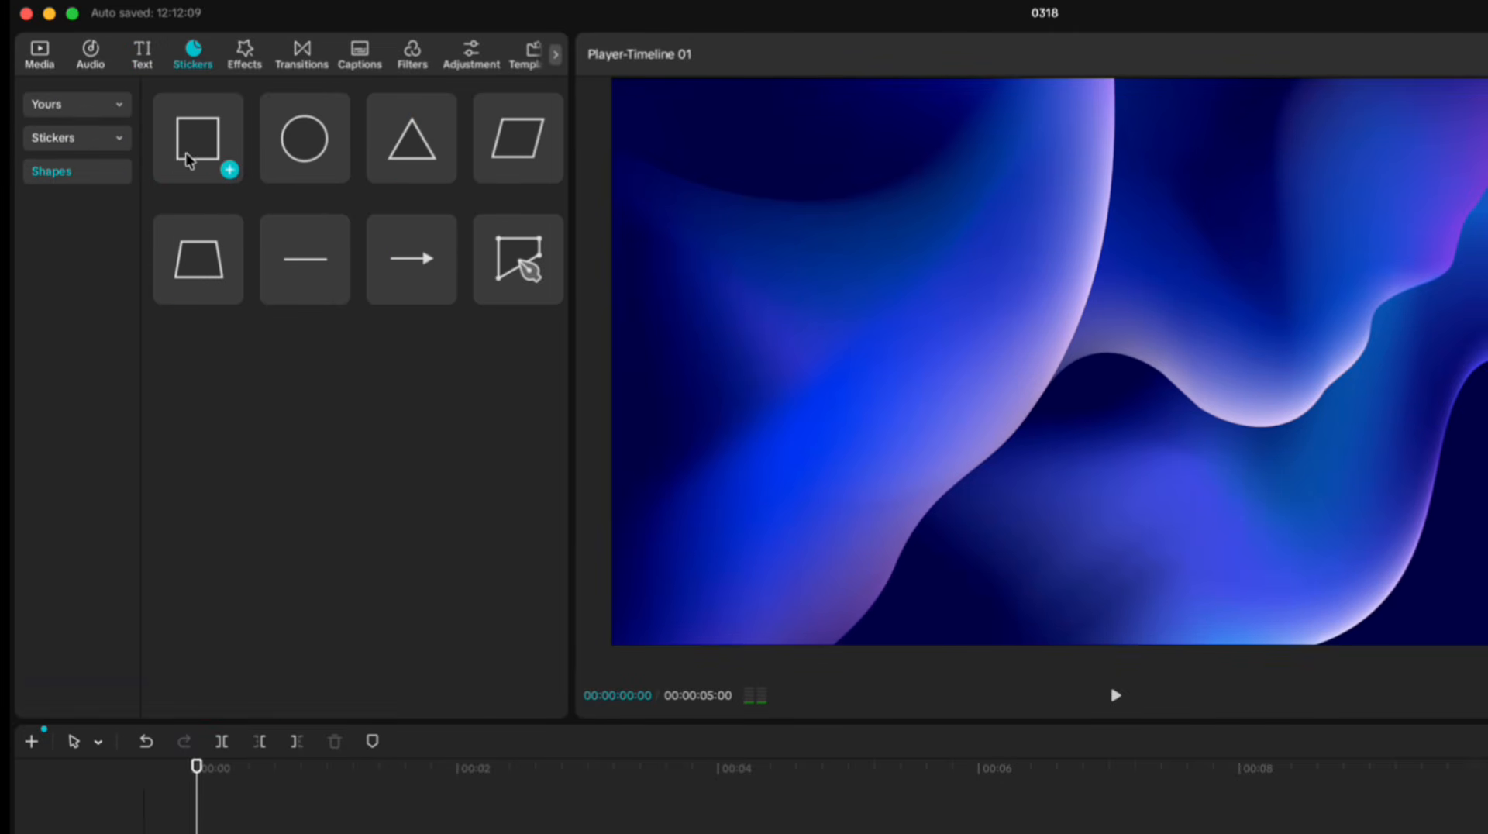
left_click(230, 169)
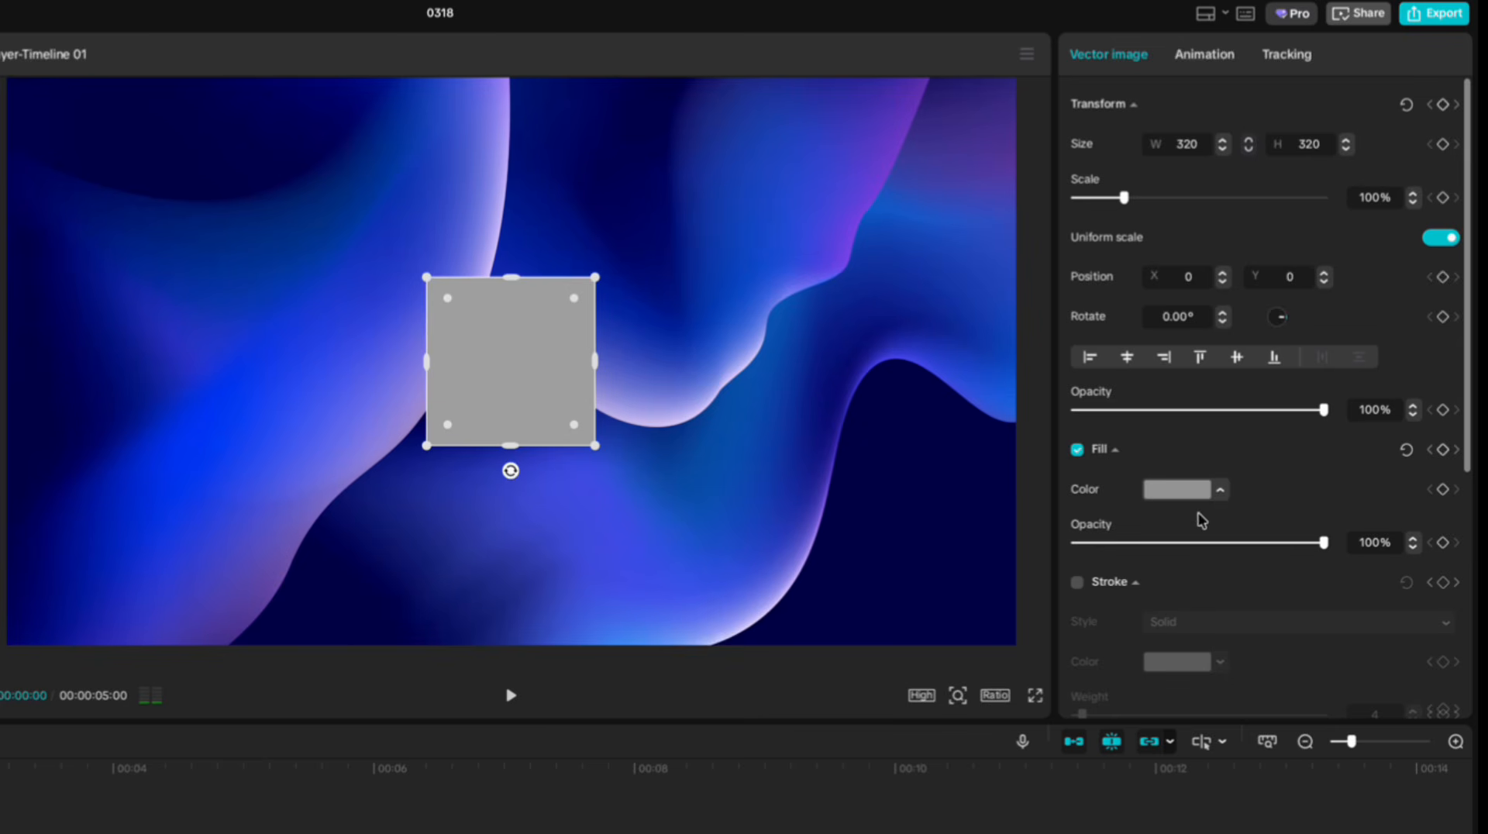
Fill the square with solid white at 30% fill opacity.
left_click(1198, 491)
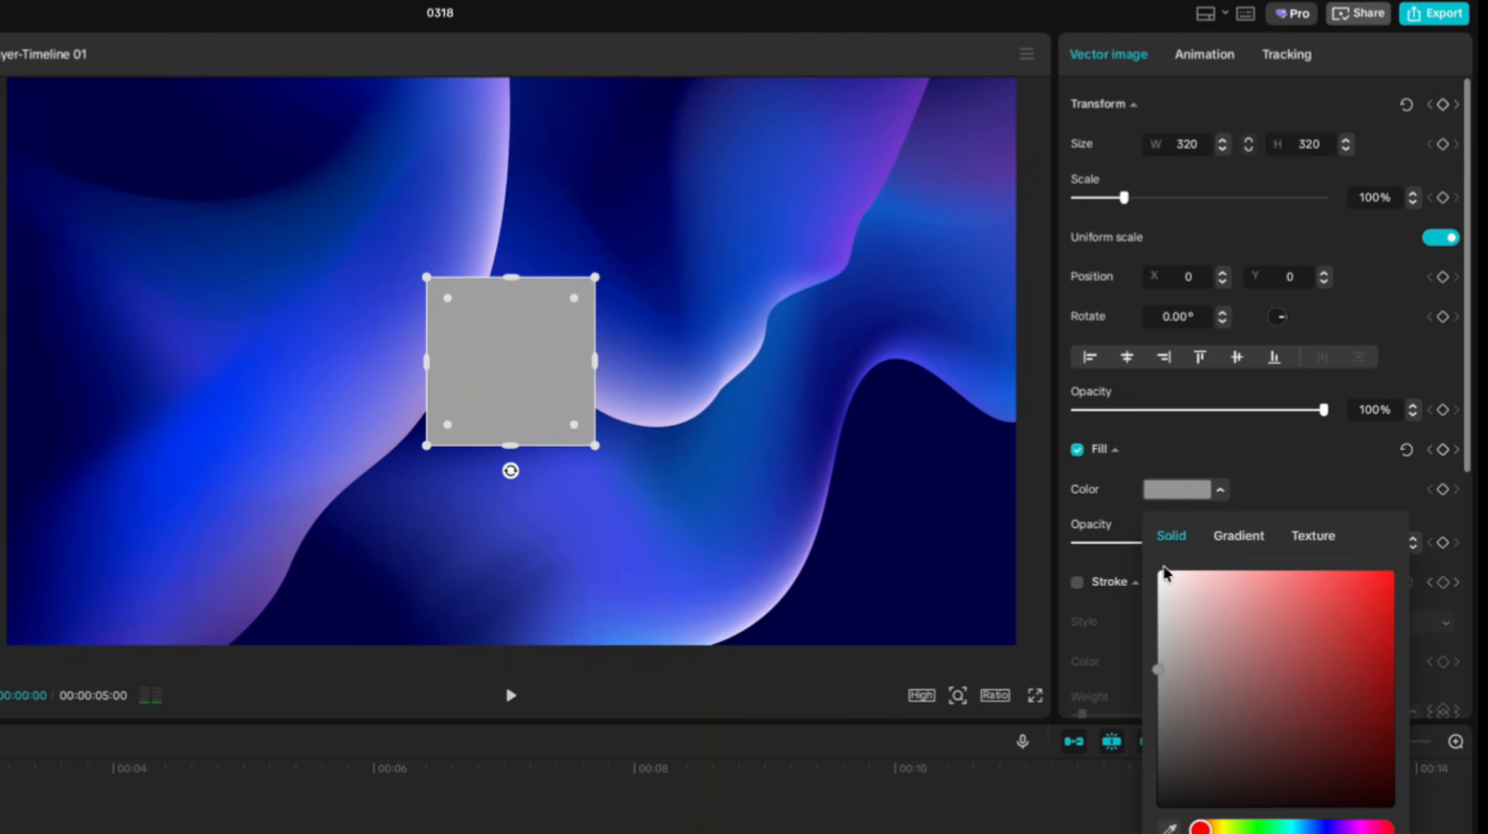
left_click(1161, 573)
left_click(1257, 495)
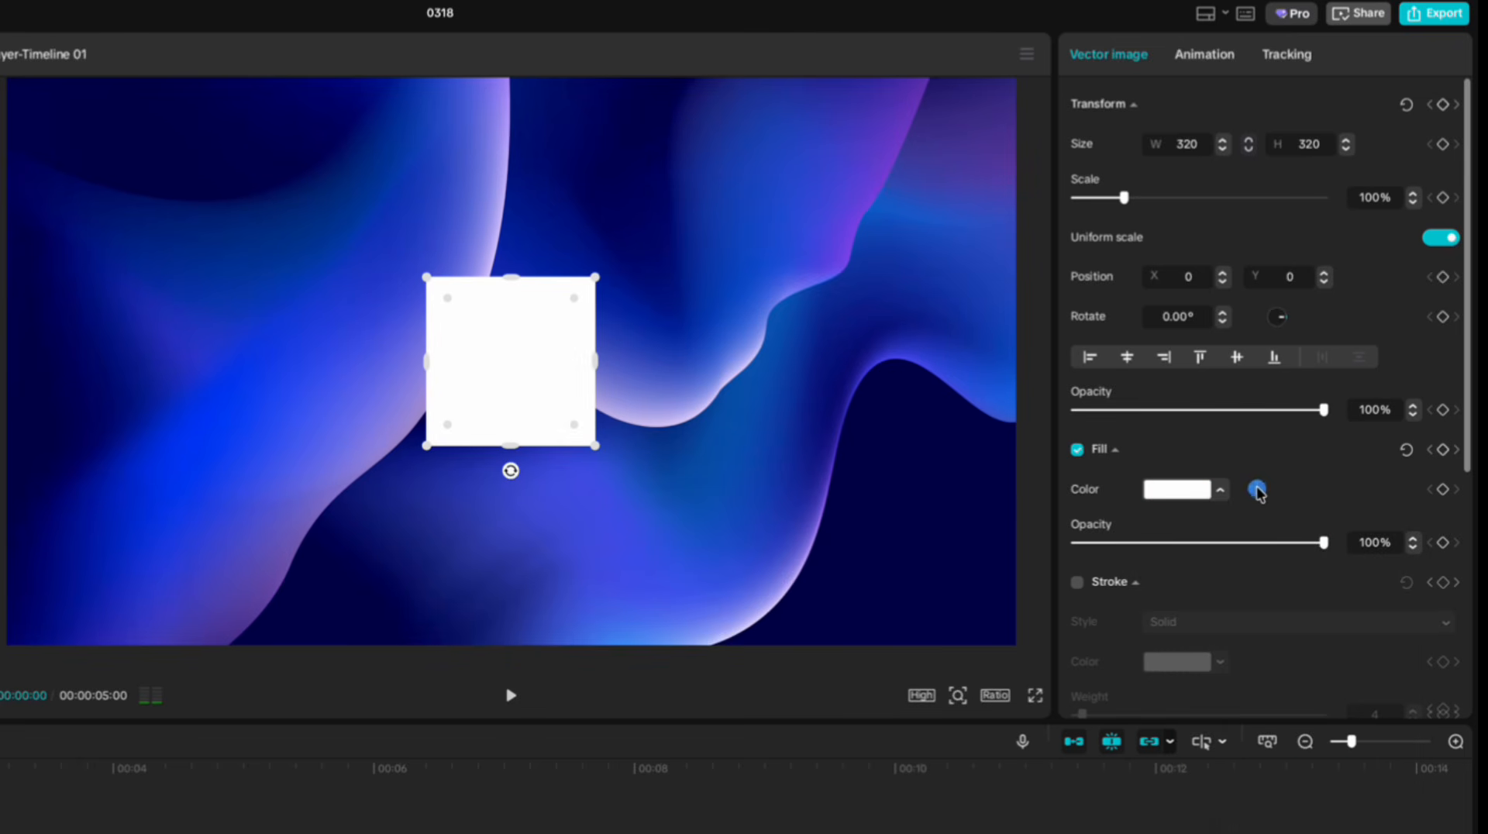
left_click_drag(1321, 542, 1149, 543)
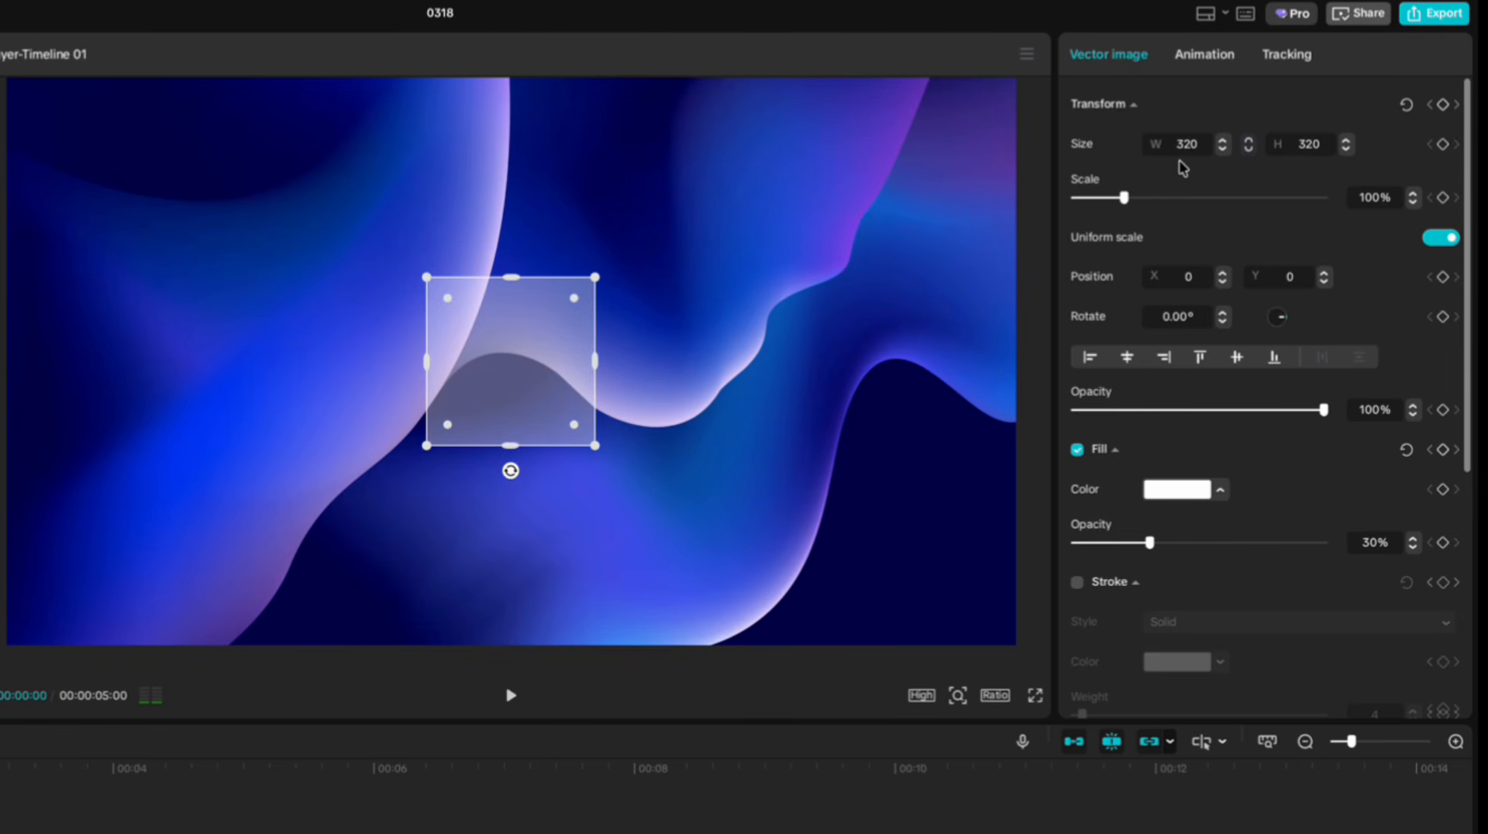
Set the shape's size to 540 wide by 450 high.
left_click_drag(1197, 144, 1178, 146)
type("540")
left_click_drag(1290, 144, 1321, 145)
type("450")
key("Return")
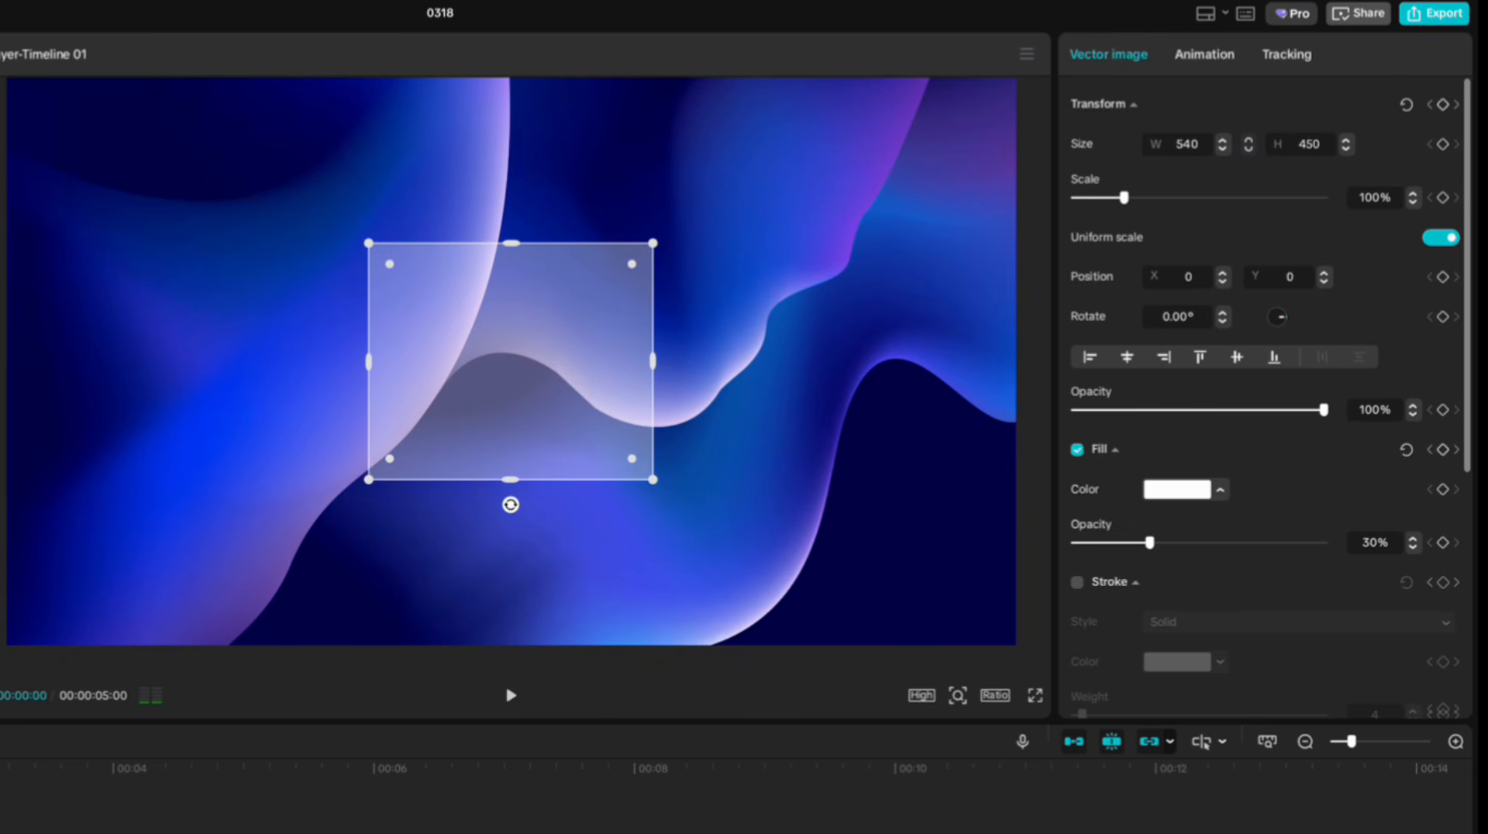
Enable the corner radius on the shape and set it to 20.
scroll(1282, 197, "down", 5)
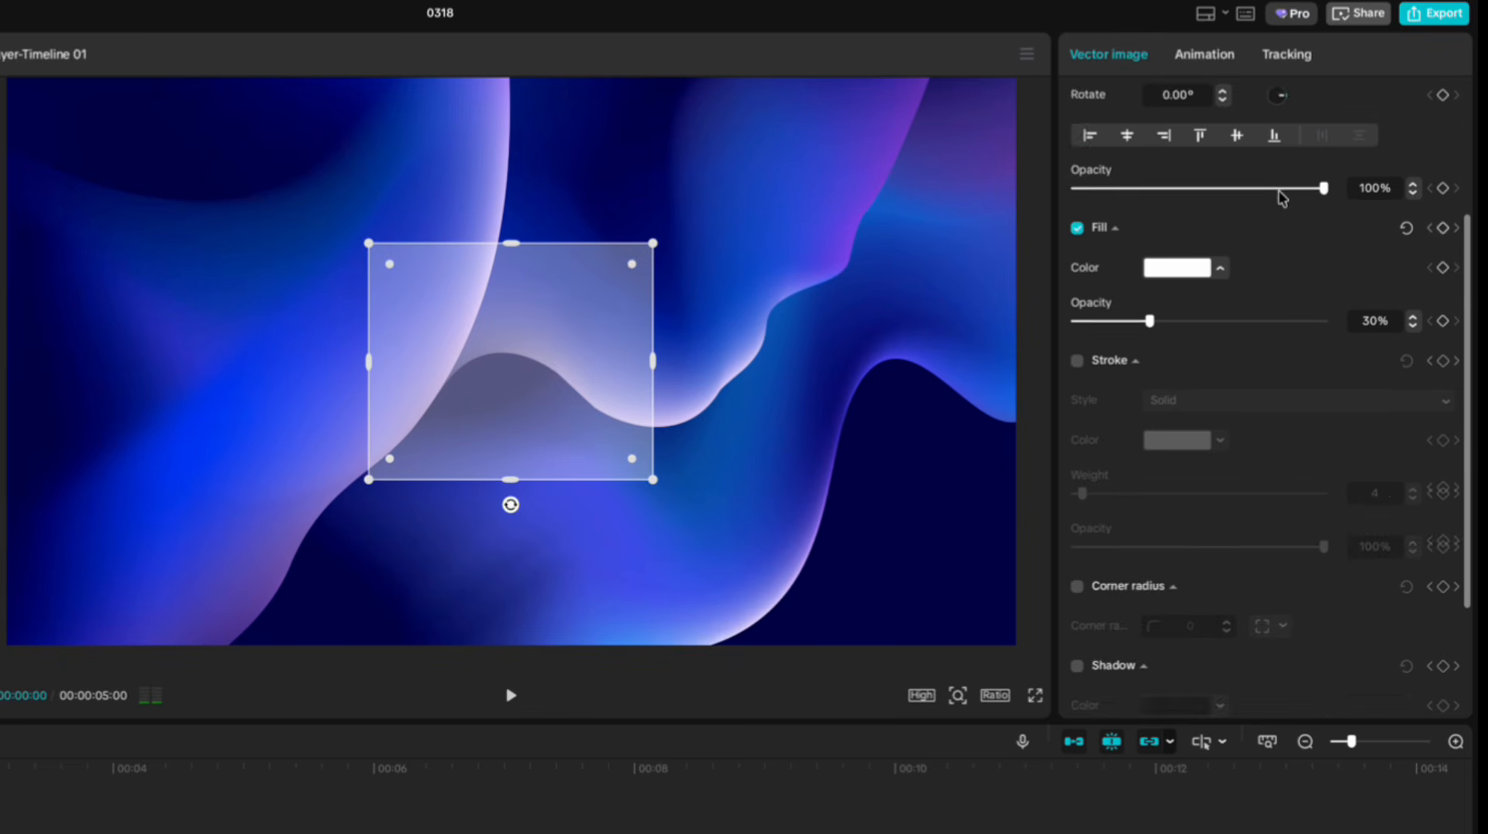
left_click(1079, 438)
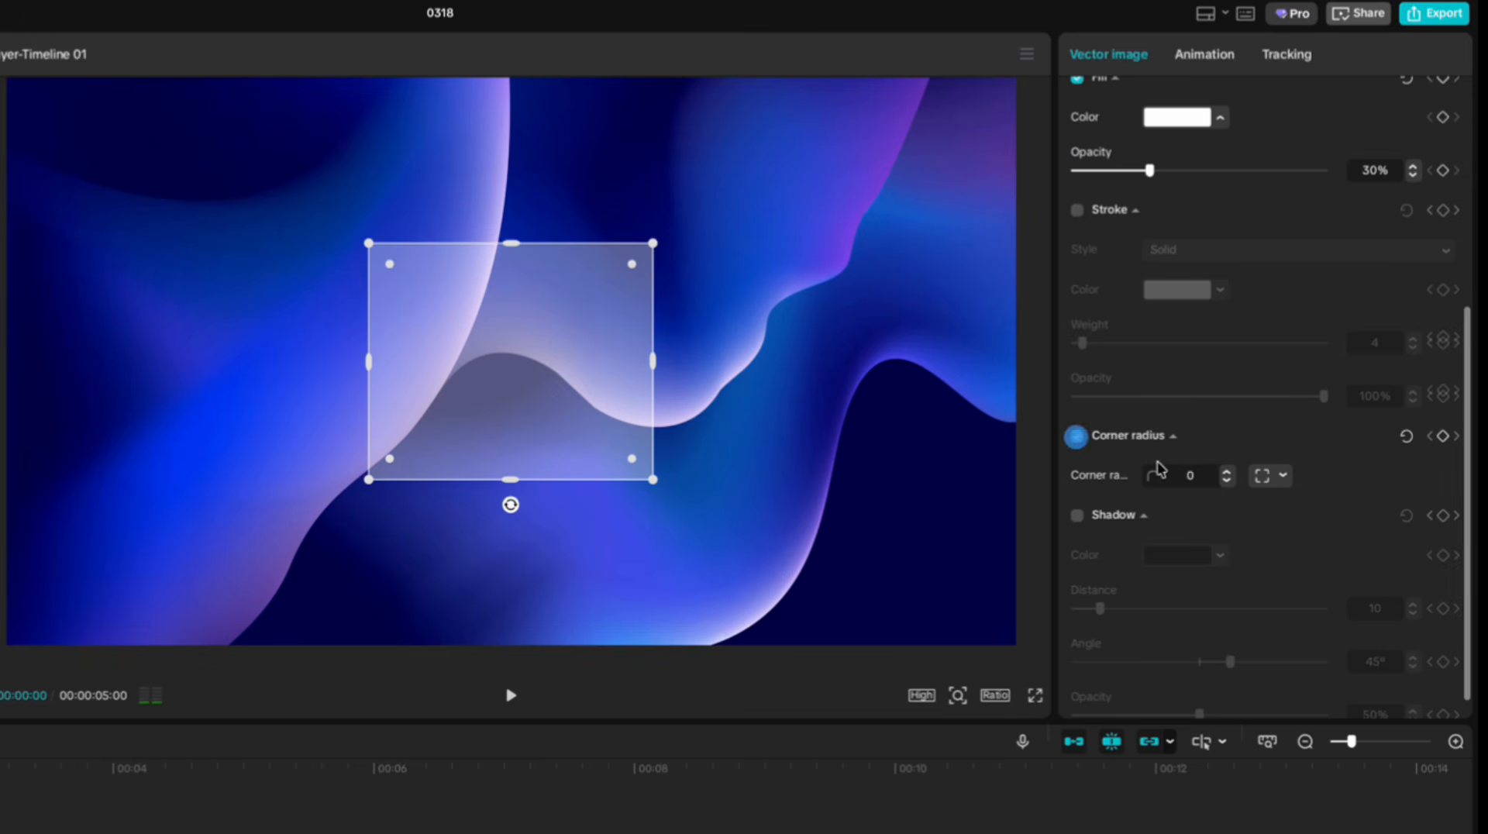
left_click(1216, 443)
Enable a solid stroke around the shape with a weight of 1.
scroll(1218, 442, "up", 3)
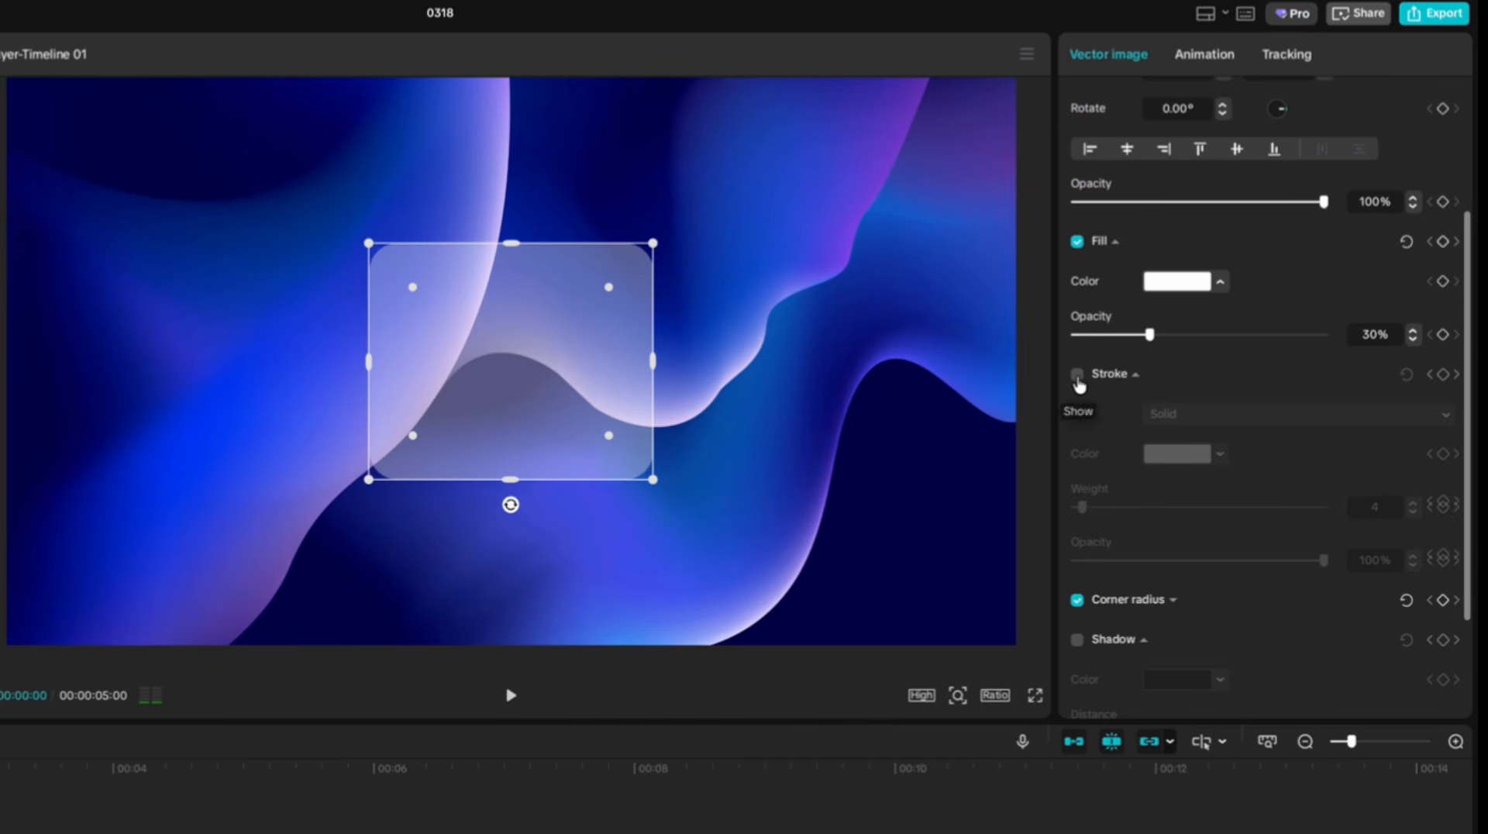
left_click(1077, 376)
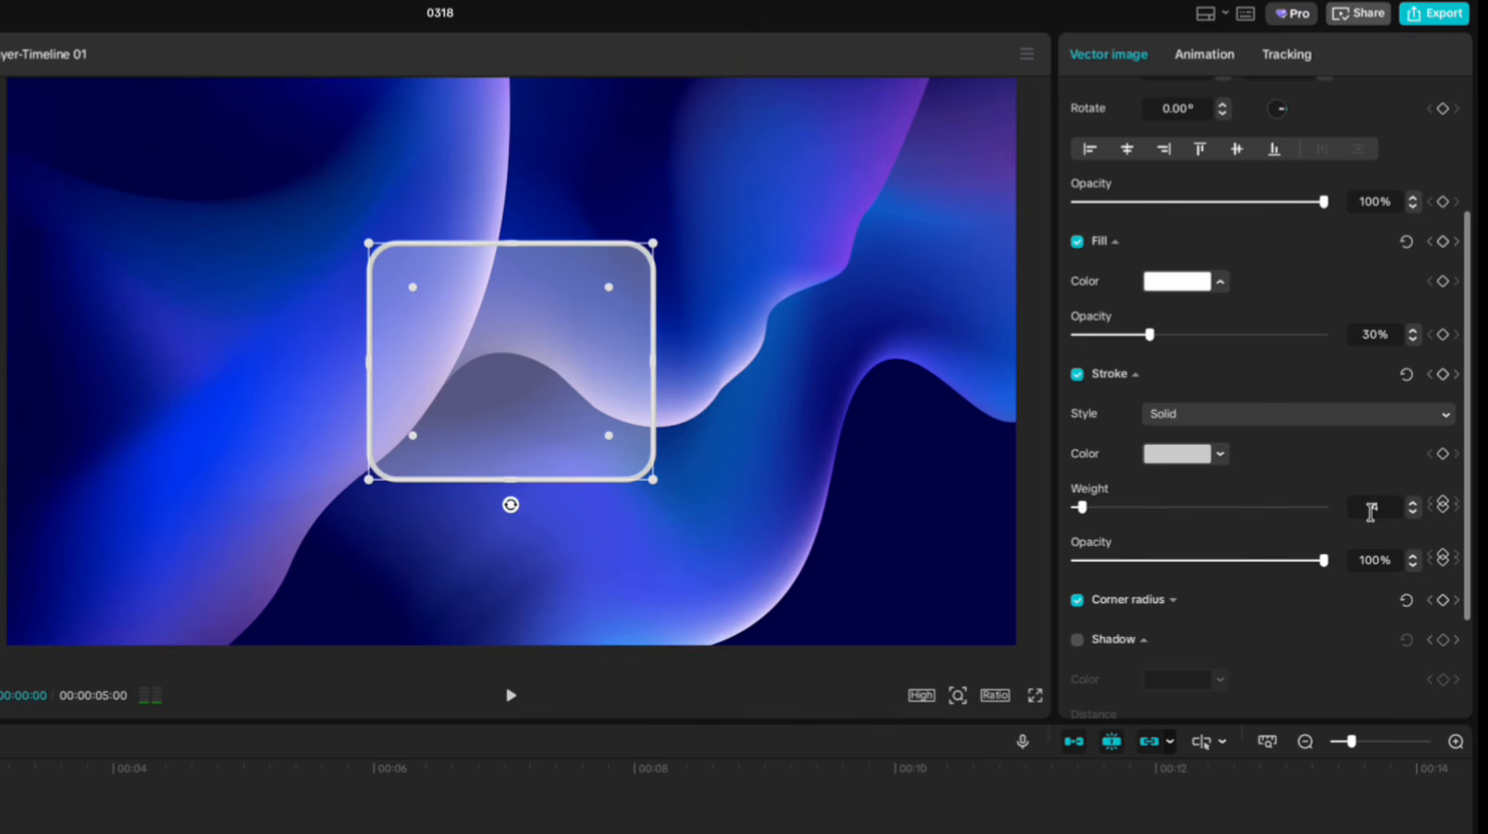
left_click(1414, 513)
left_click(1414, 513)
left_click(1414, 513)
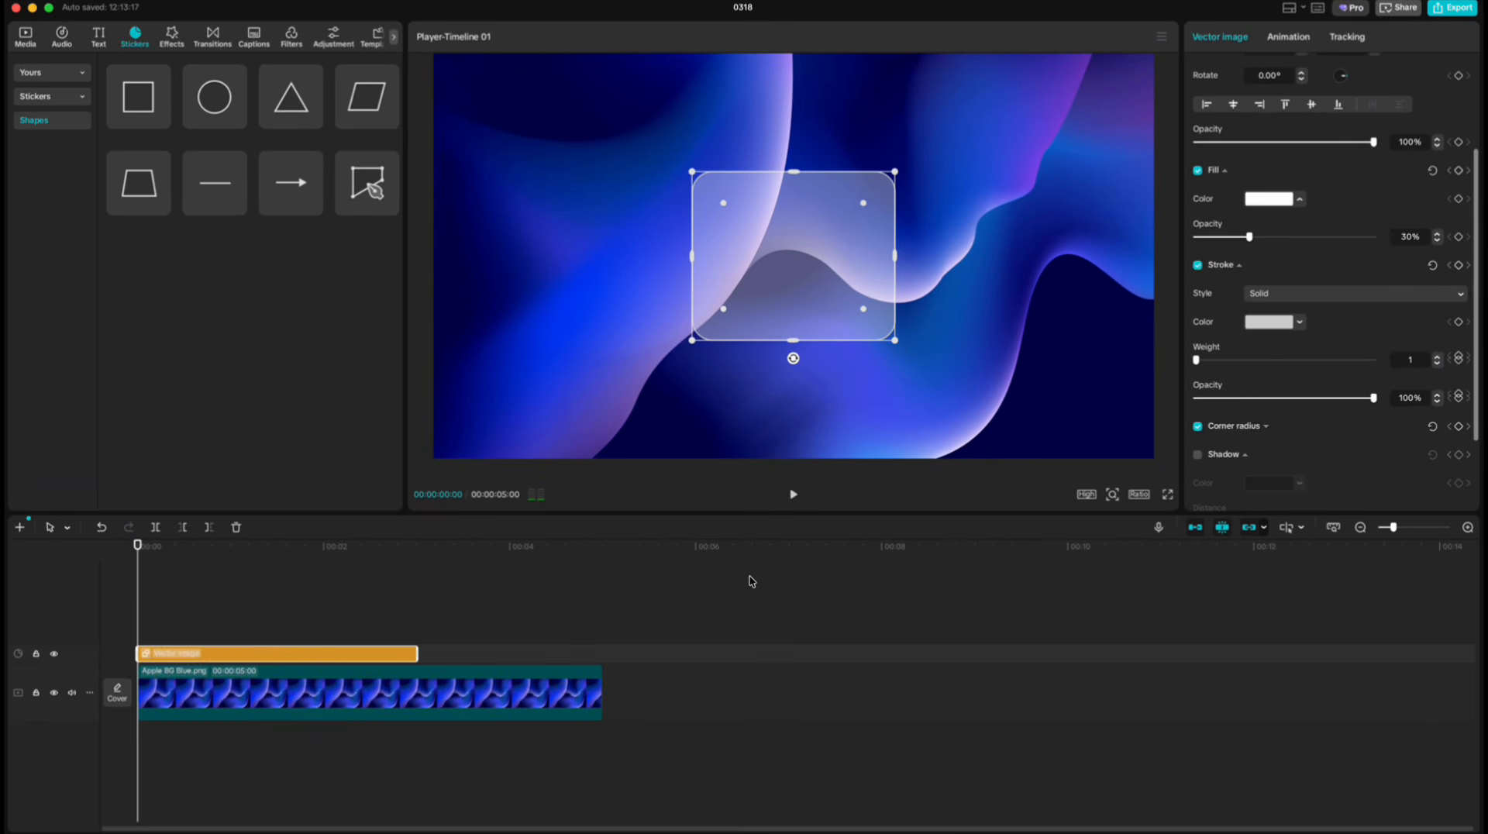
left_click(157, 605)
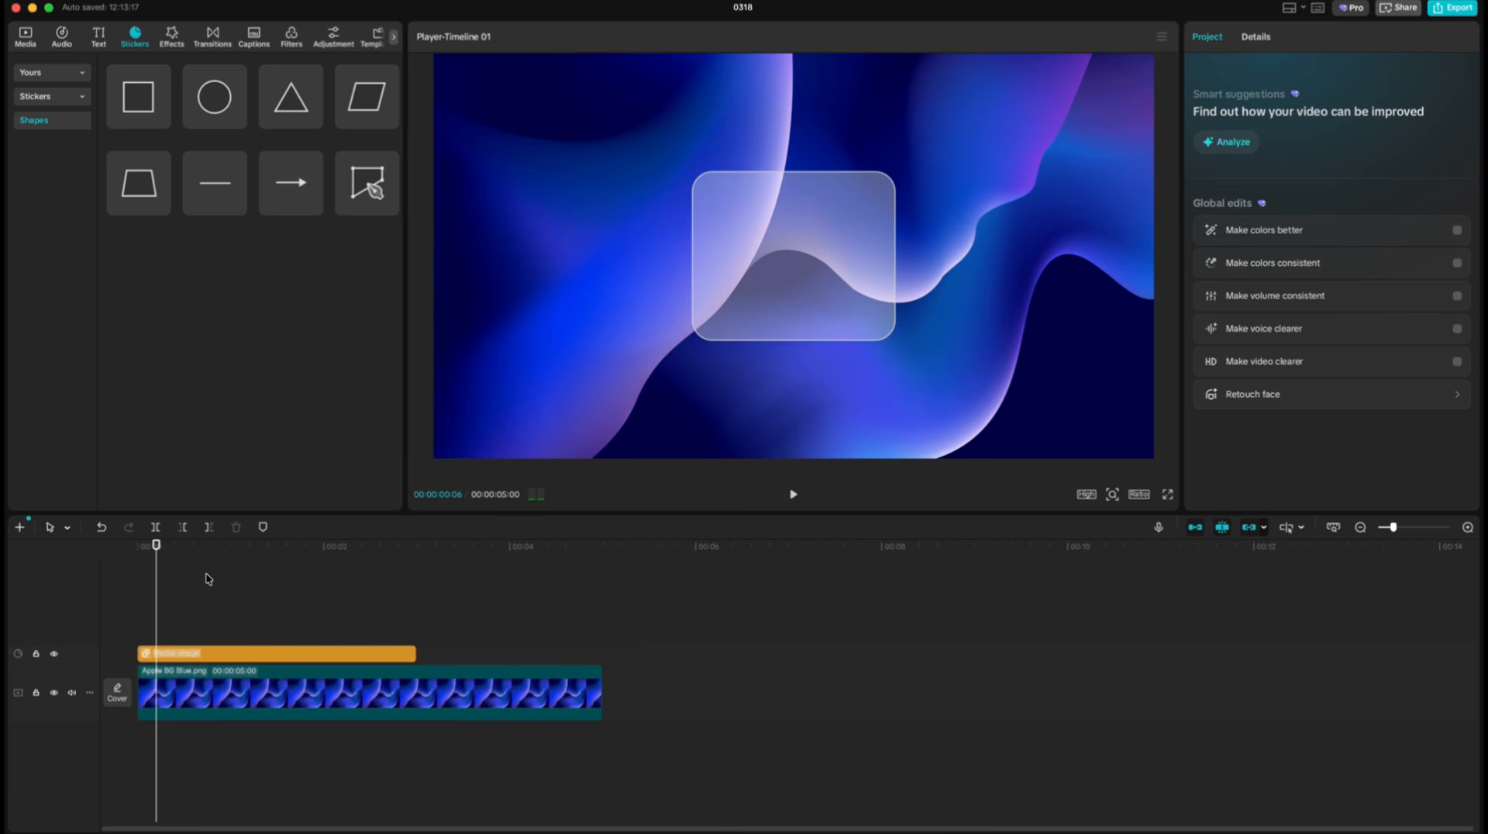
Return the playhead to the start and convert the shape clip into a compound clip.
left_click_drag(158, 546, 147, 543)
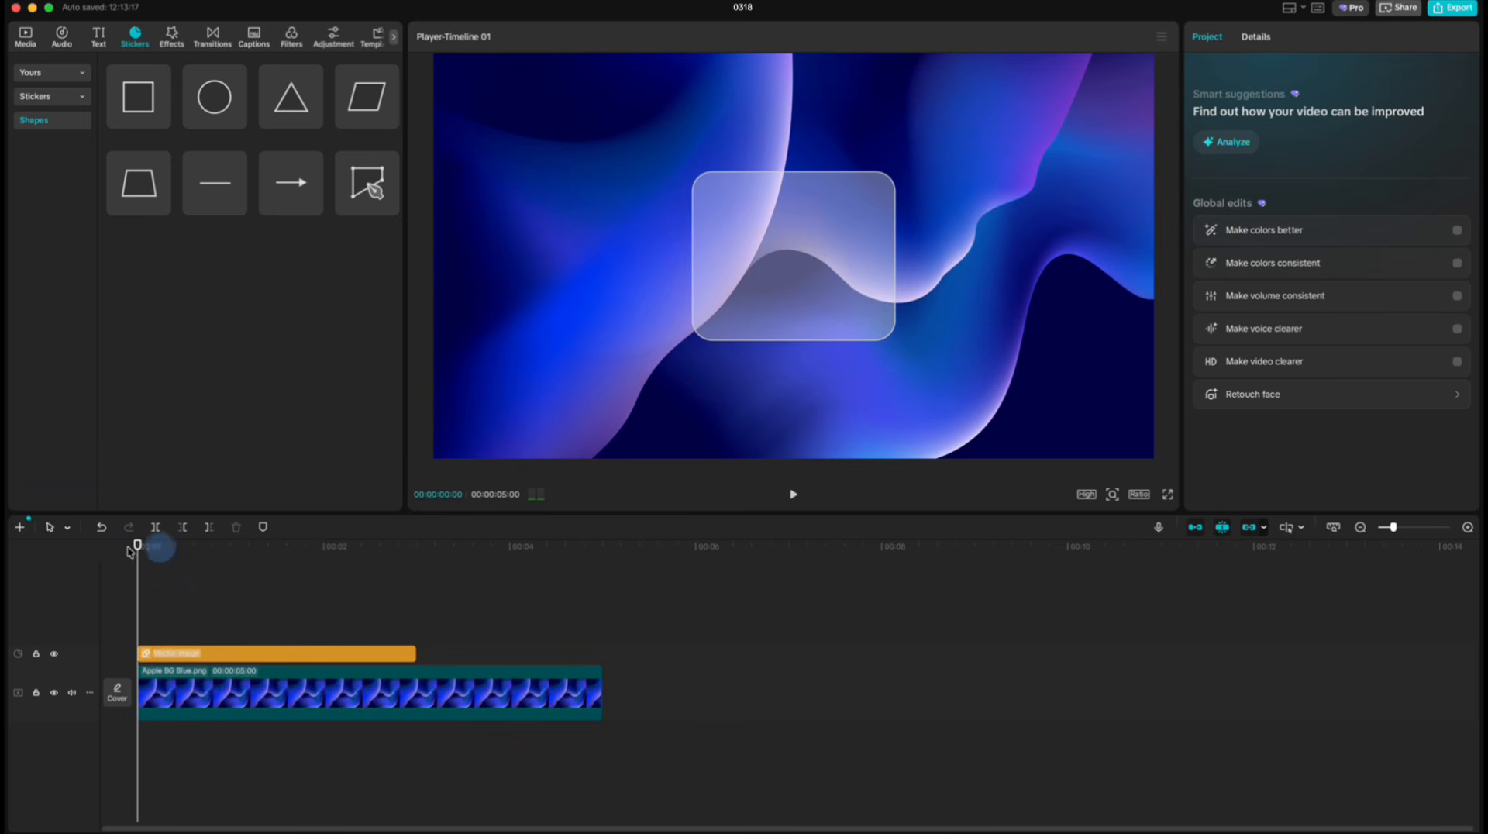
right_click(258, 660)
left_click(286, 681)
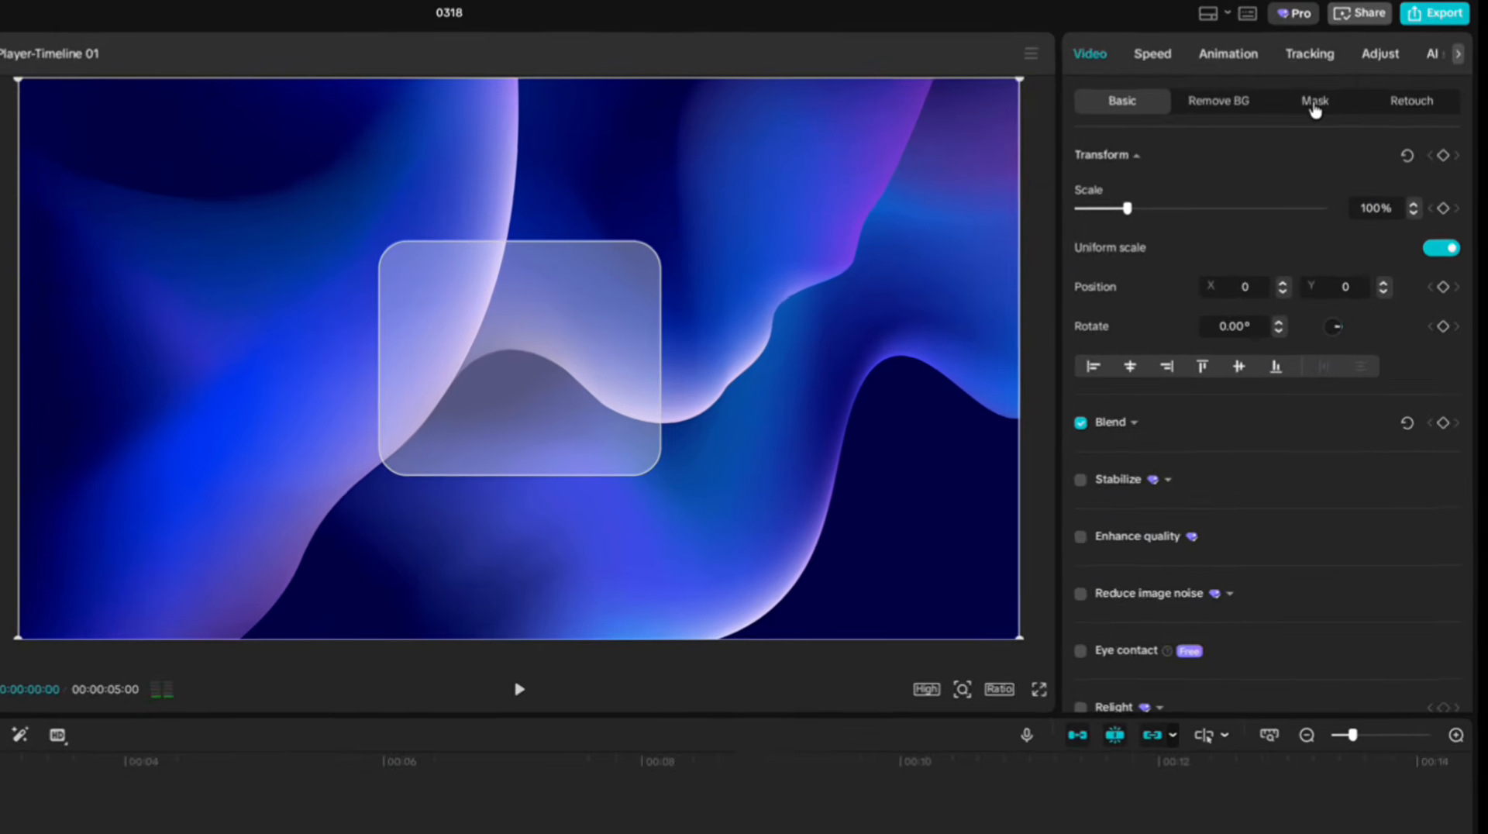
Add a split mask to the compound clip, rotated 43°, positioned at about X -195, Y -129, with feather 55.
left_click(1364, 71)
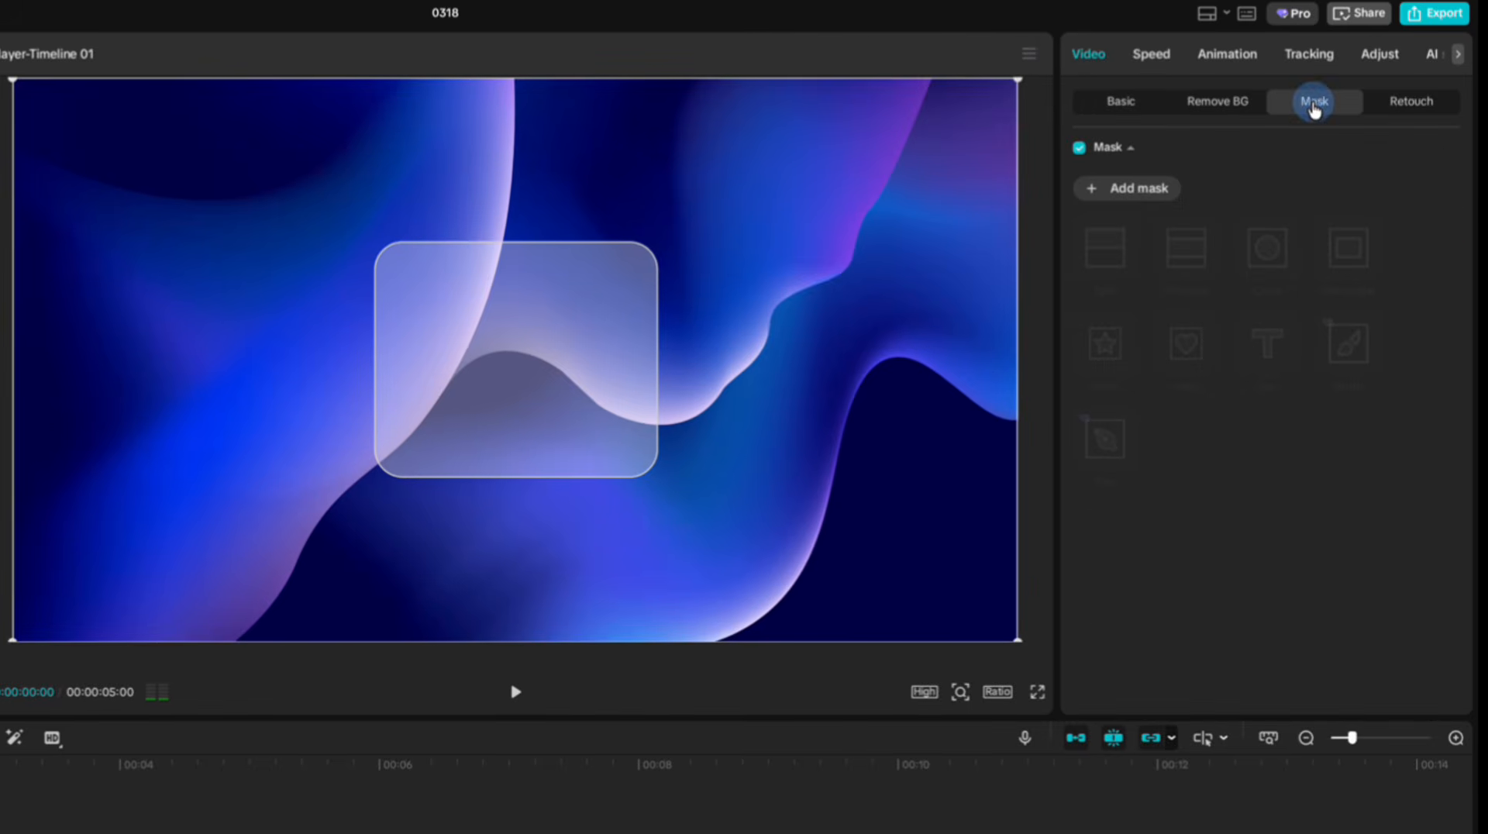
left_click(1138, 194)
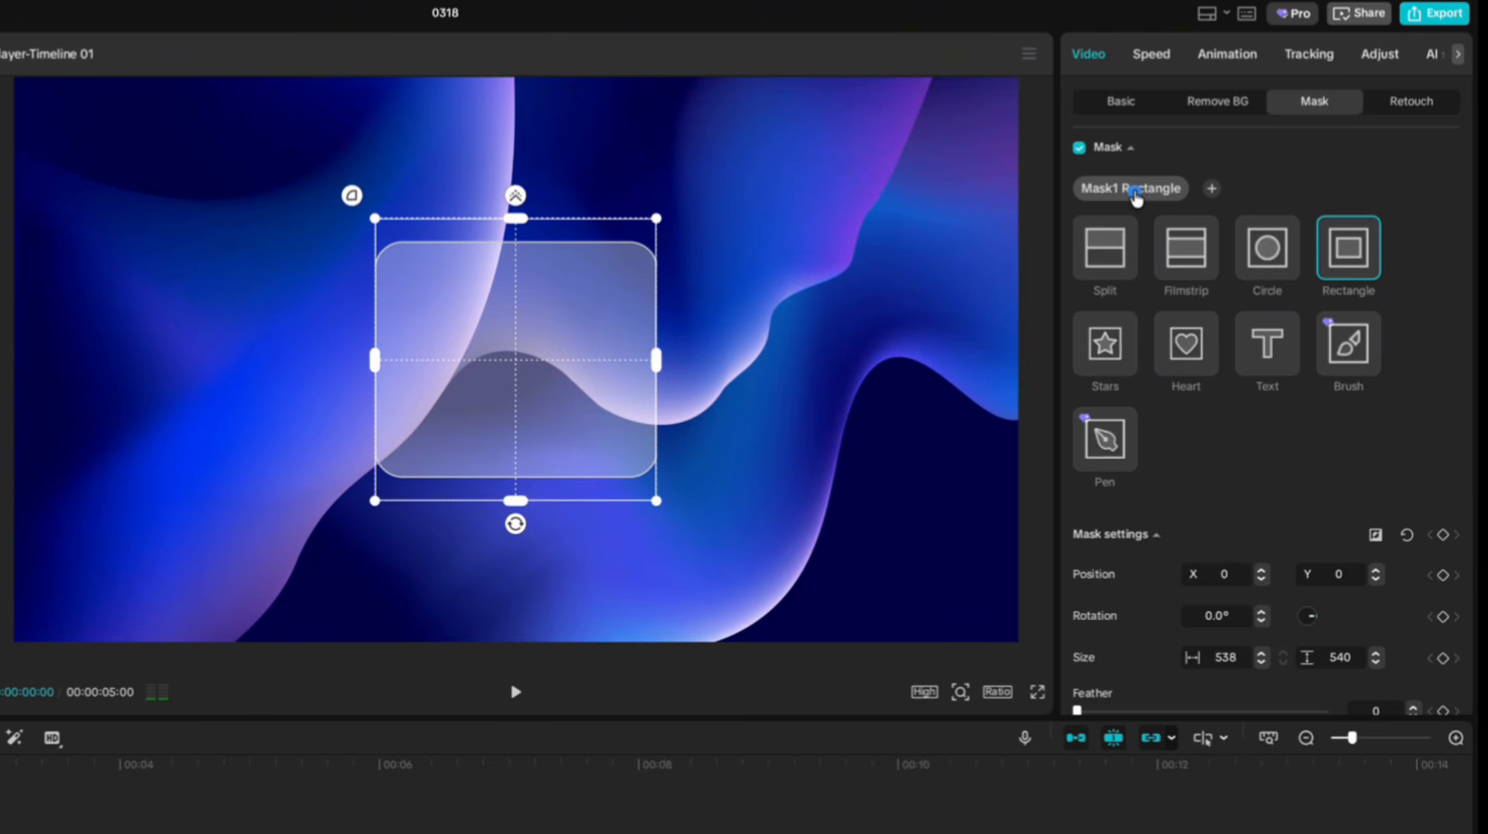
left_click(1111, 251)
left_click_drag(515, 384, 442, 390)
left_click_drag(1226, 673, 1212, 673)
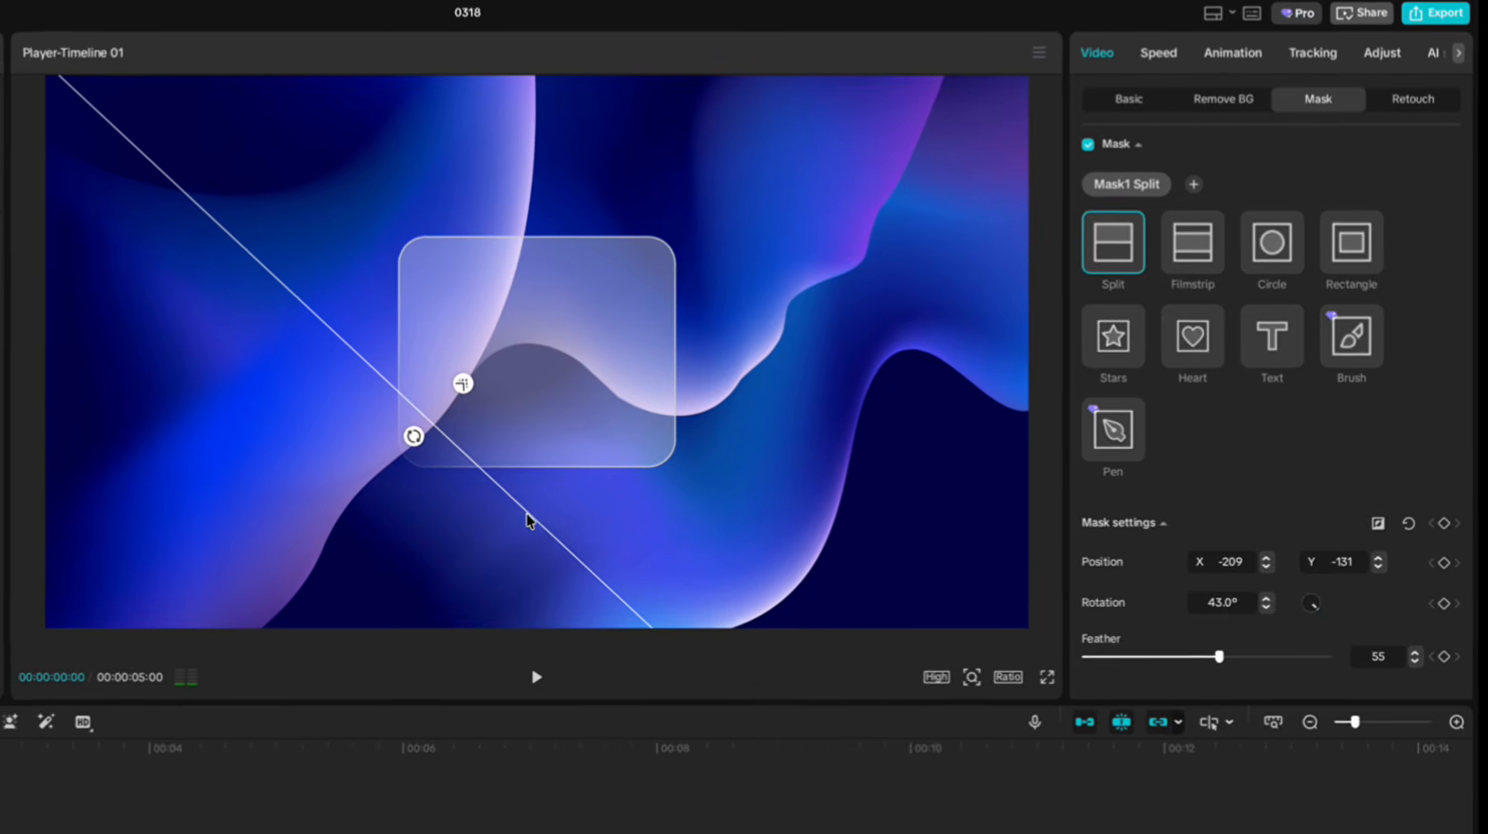
left_click_drag(525, 516, 532, 516)
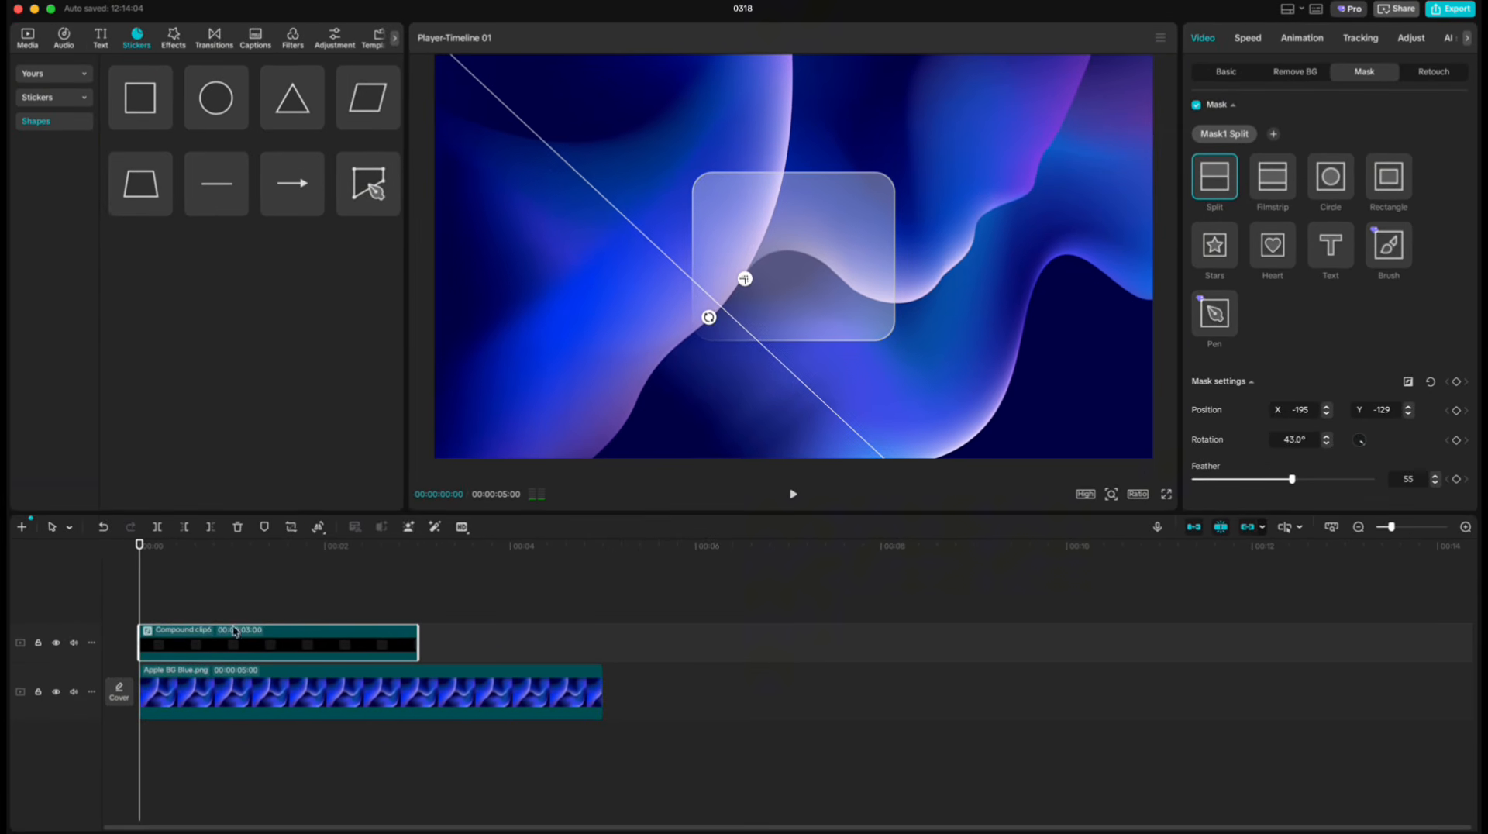
Nest the masked compound clip inside a new compound clip.
right_click(207, 645)
left_click(261, 494)
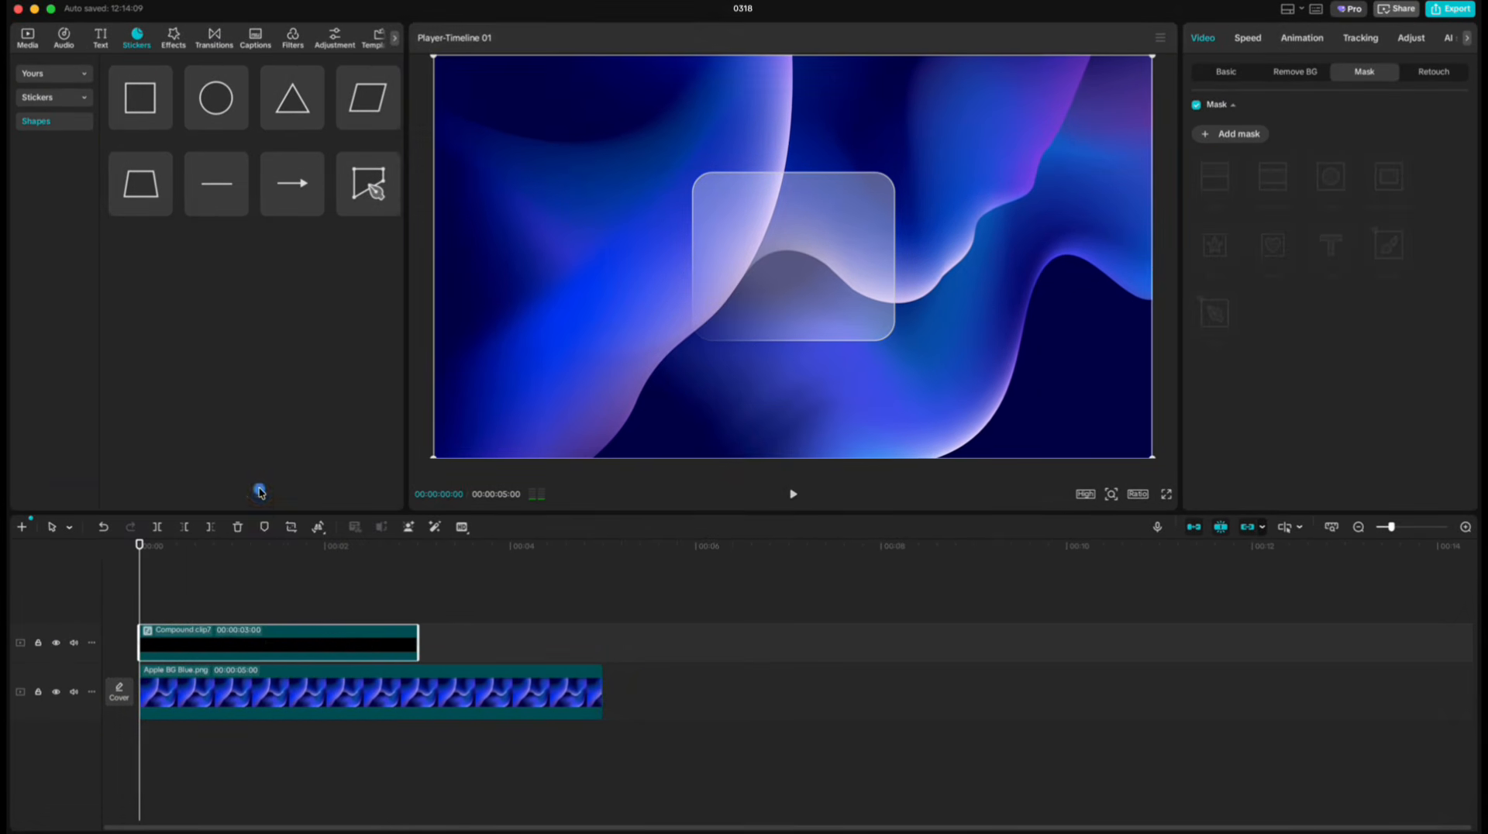
Add a split mask to the nested clip at X 154, Y 182, rotated -134°, feather 56, and nest it in a new compound clip.
left_click(1233, 135)
left_click(1223, 168)
left_click_drag(807, 280, 884, 220)
left_click_drag(1194, 479, 1293, 479)
left_click_drag(951, 292, 938, 279)
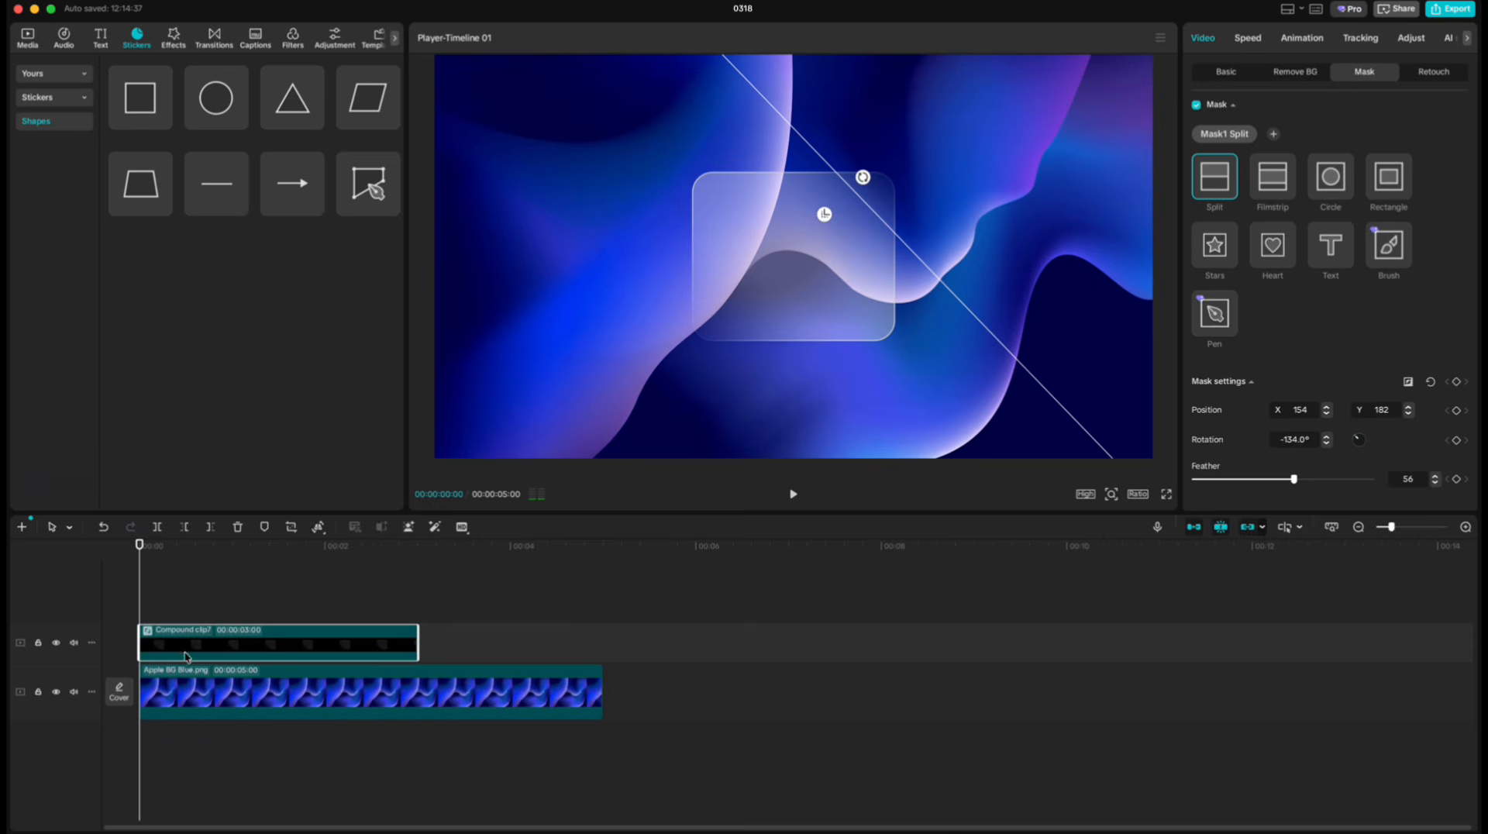
right_click(186, 659)
left_click(231, 495)
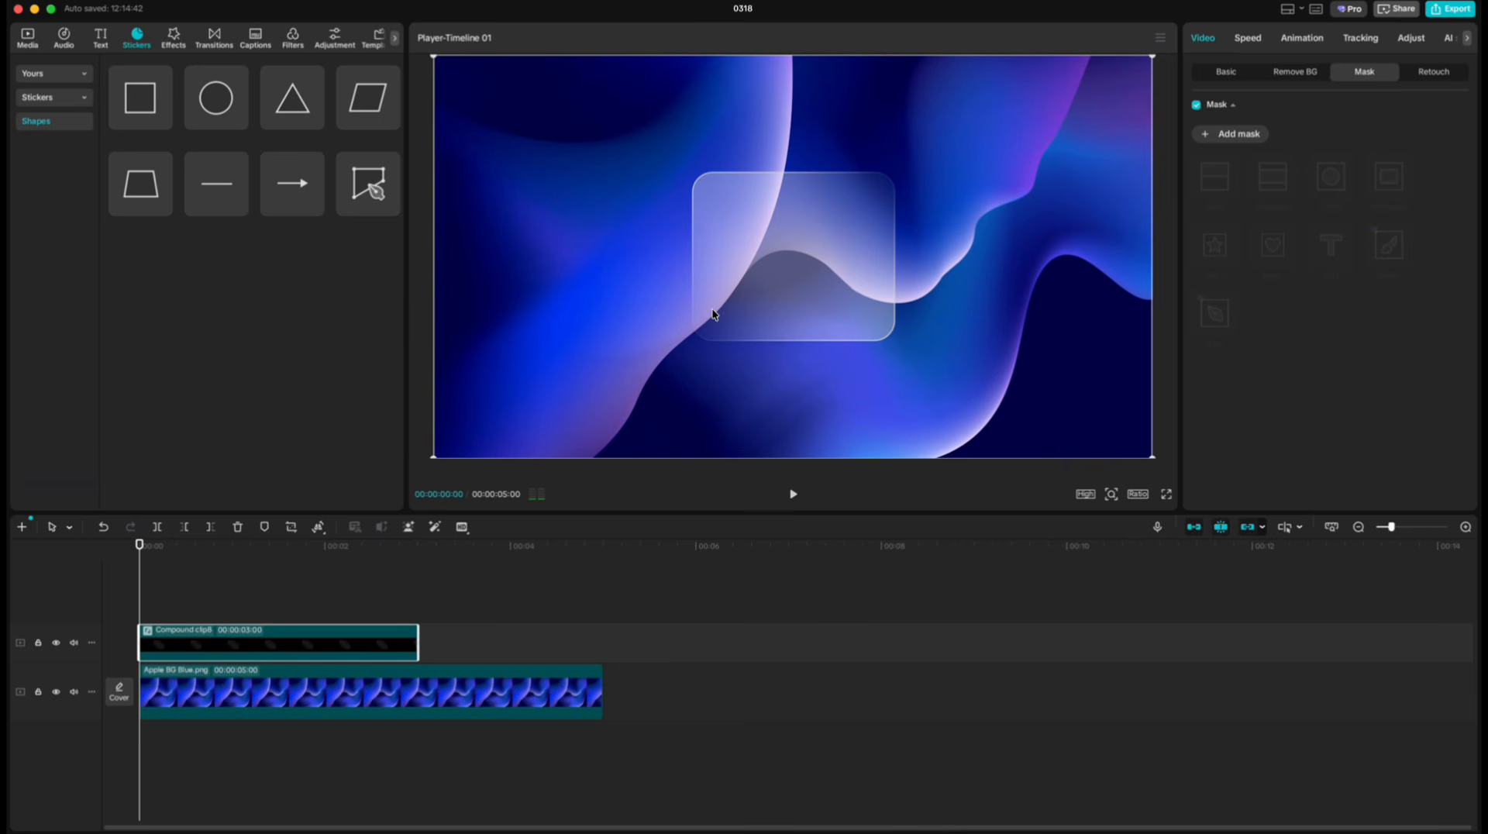
Append the talking-head video after the blue background and move the glass panel clip above the beginning of that video.
left_click(33, 43)
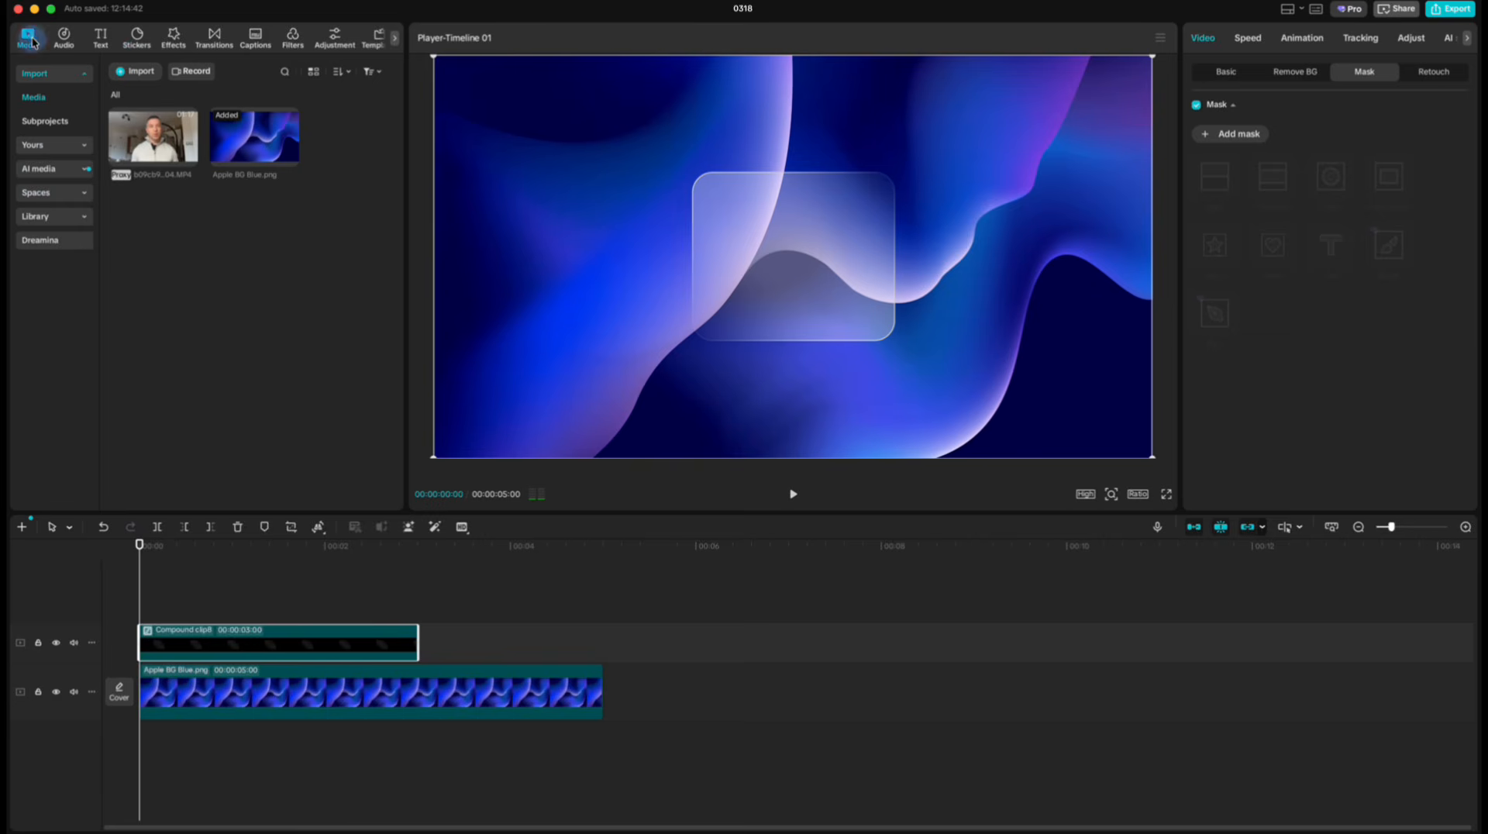
left_click_drag(139, 546, 602, 628)
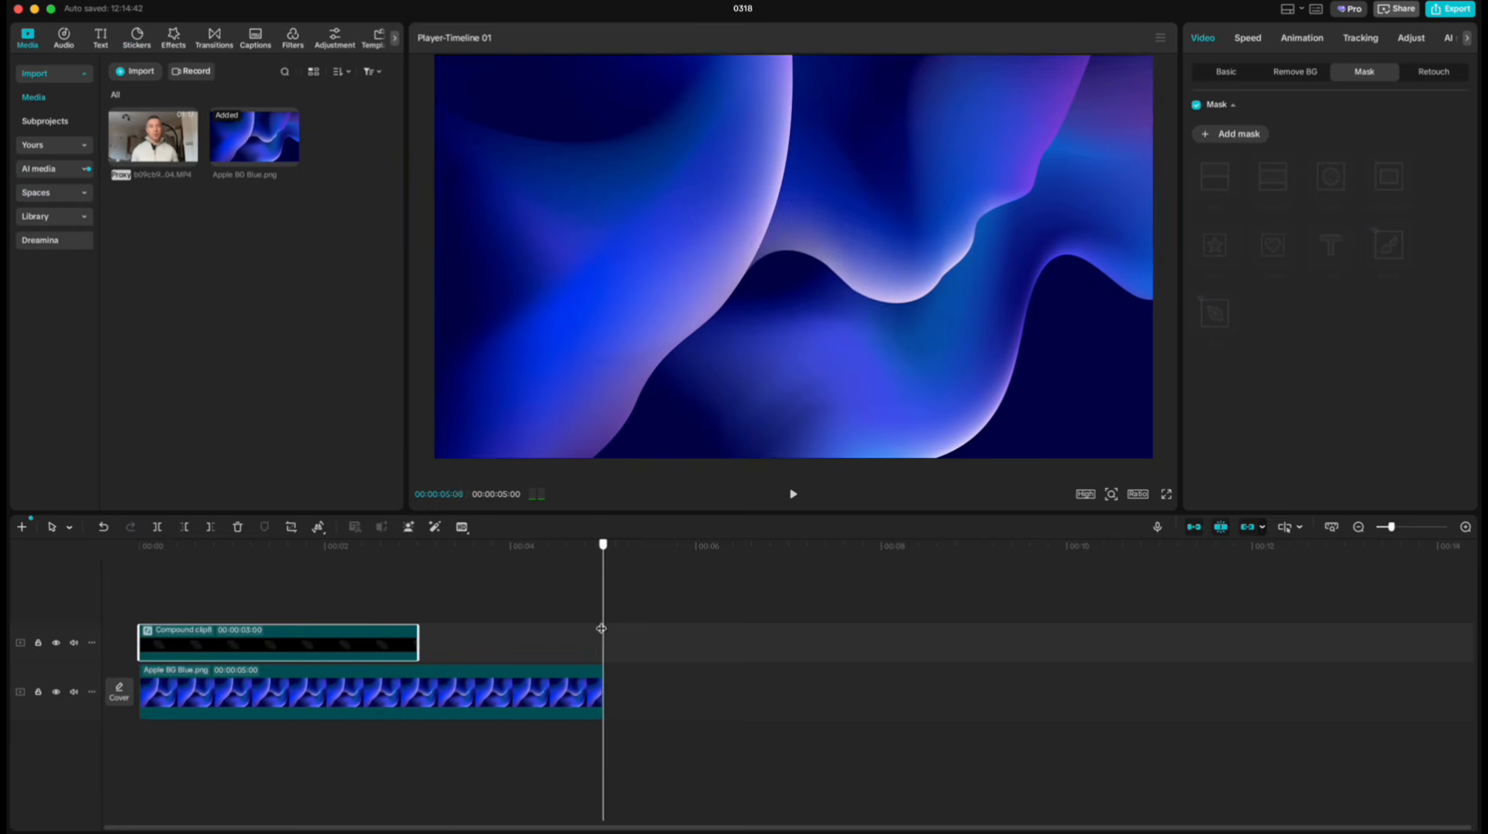
left_click(189, 158)
left_click_drag(301, 642, 772, 645)
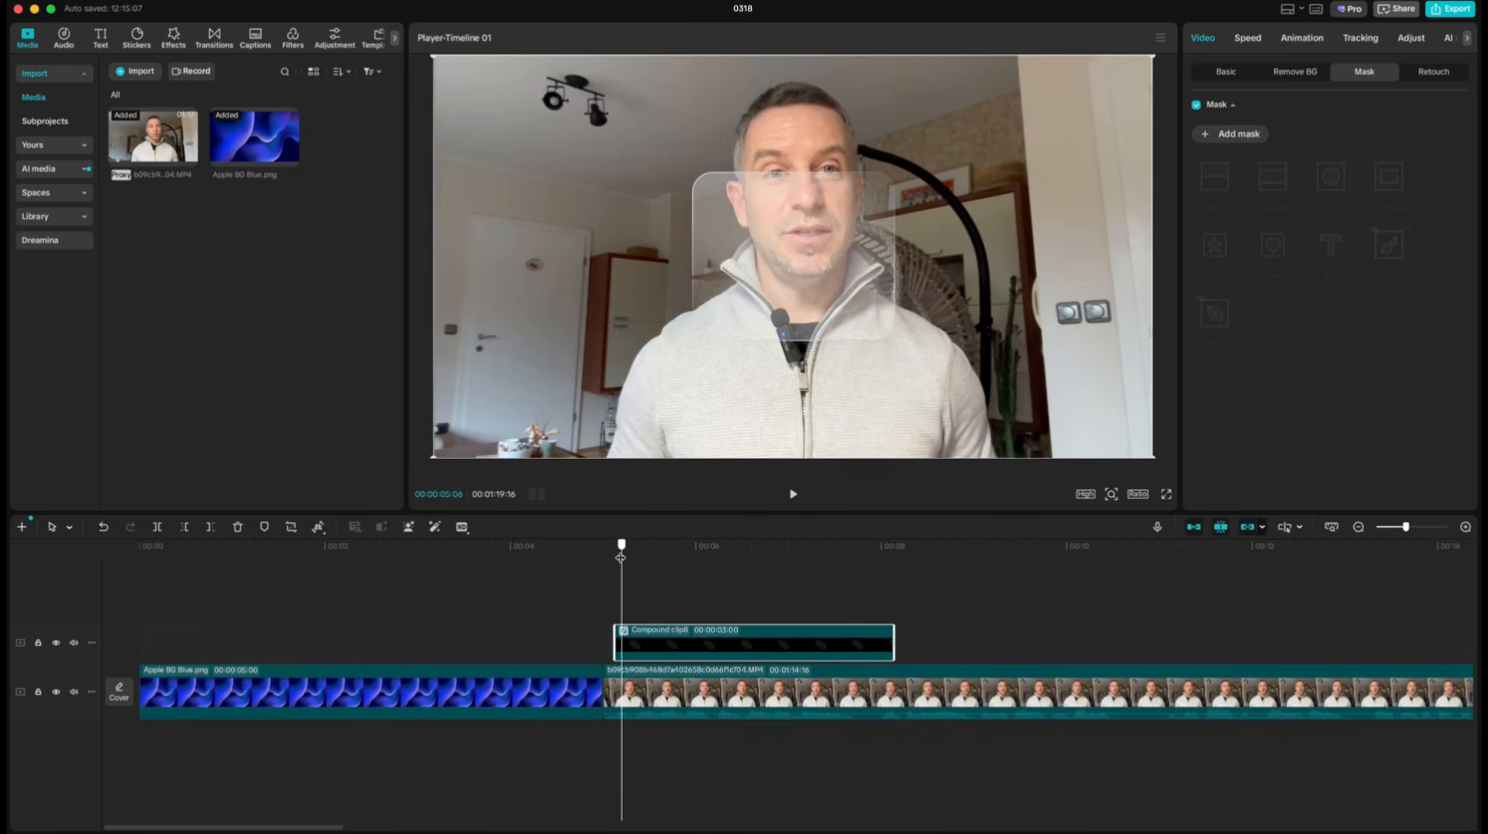
Move the glass panel beside the speaker on the left of the picture and give it a Slide Up entrance of about 1 second.
left_click_drag(606, 555, 617, 557)
left_click_drag(847, 324, 637, 317)
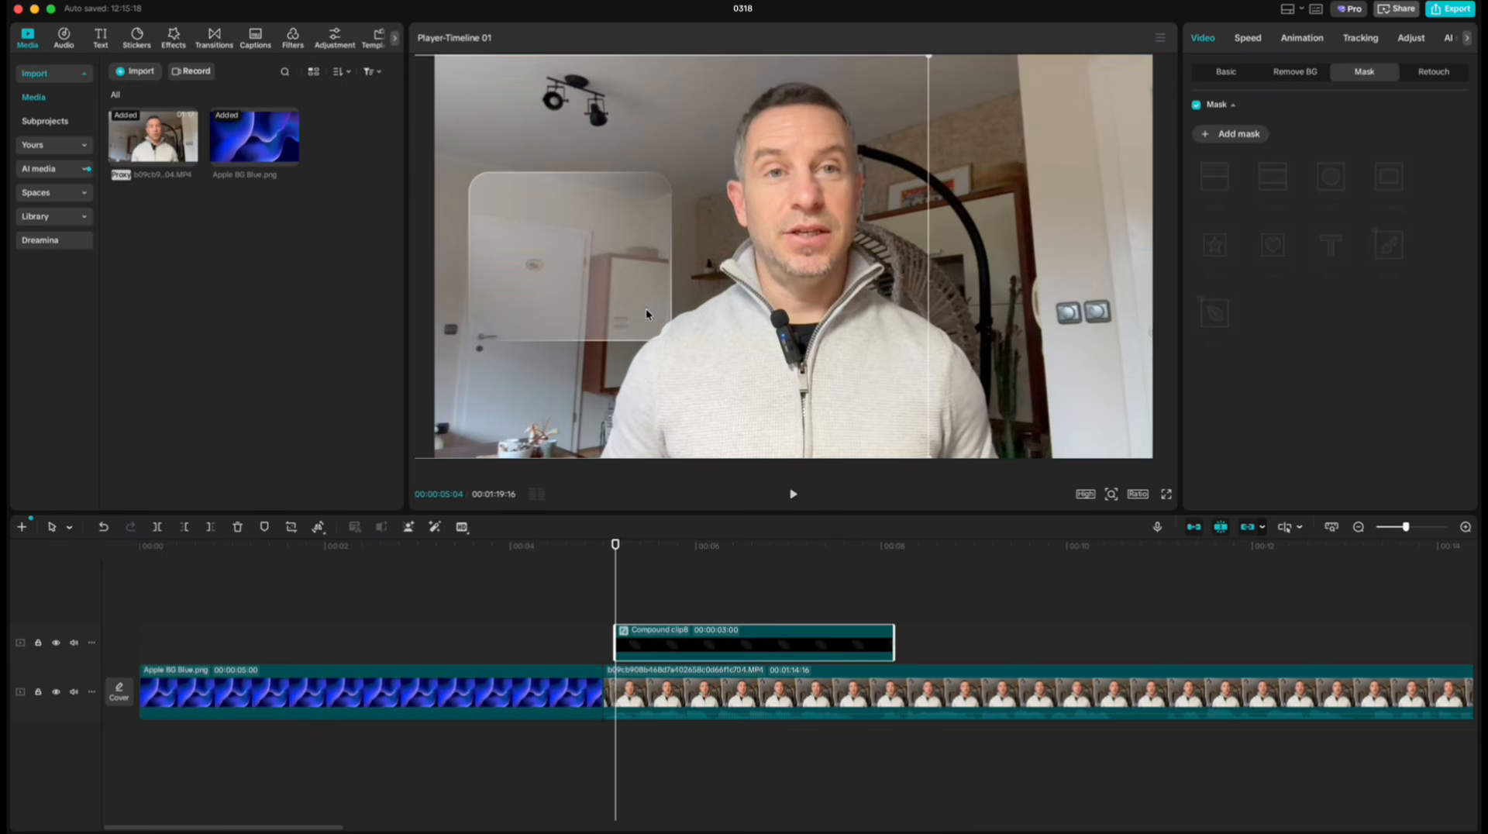
left_click(1303, 37)
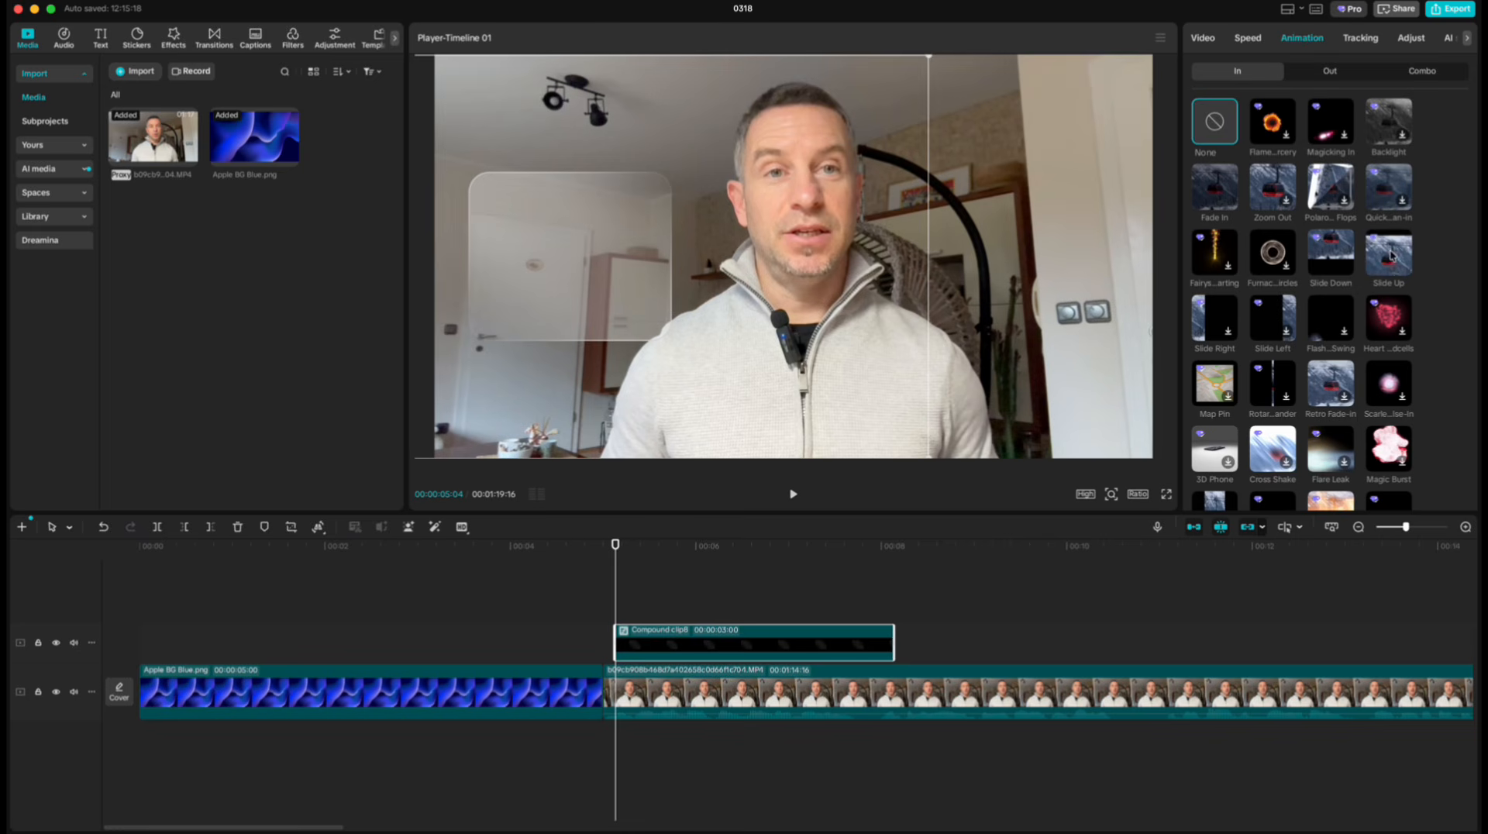
left_click(1391, 254)
left_click_drag(1326, 497, 1351, 496)
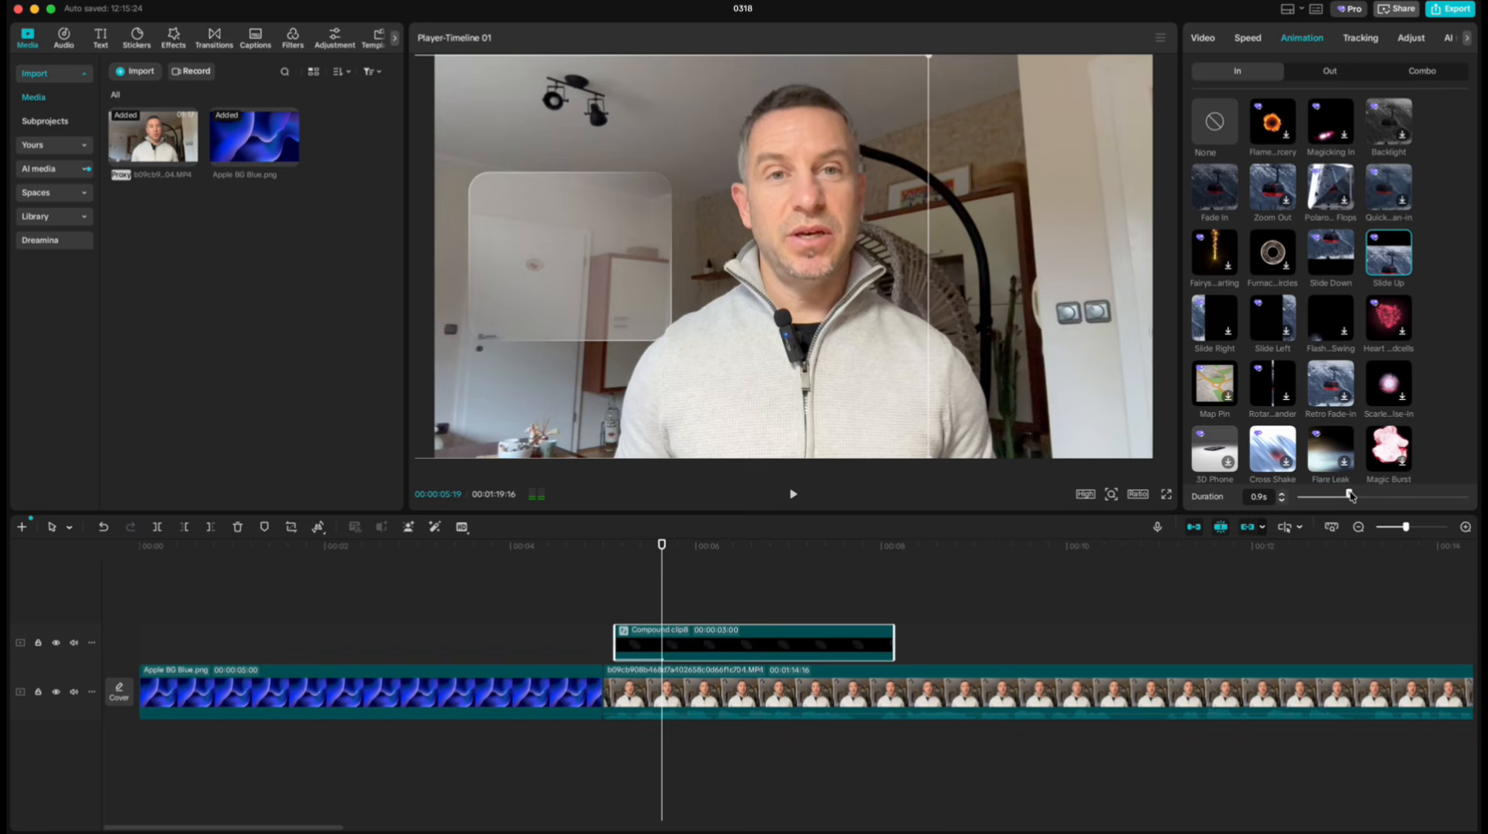
Mute the talking-head video on the main track and play back the glass panel's entrance.
left_click(850, 702)
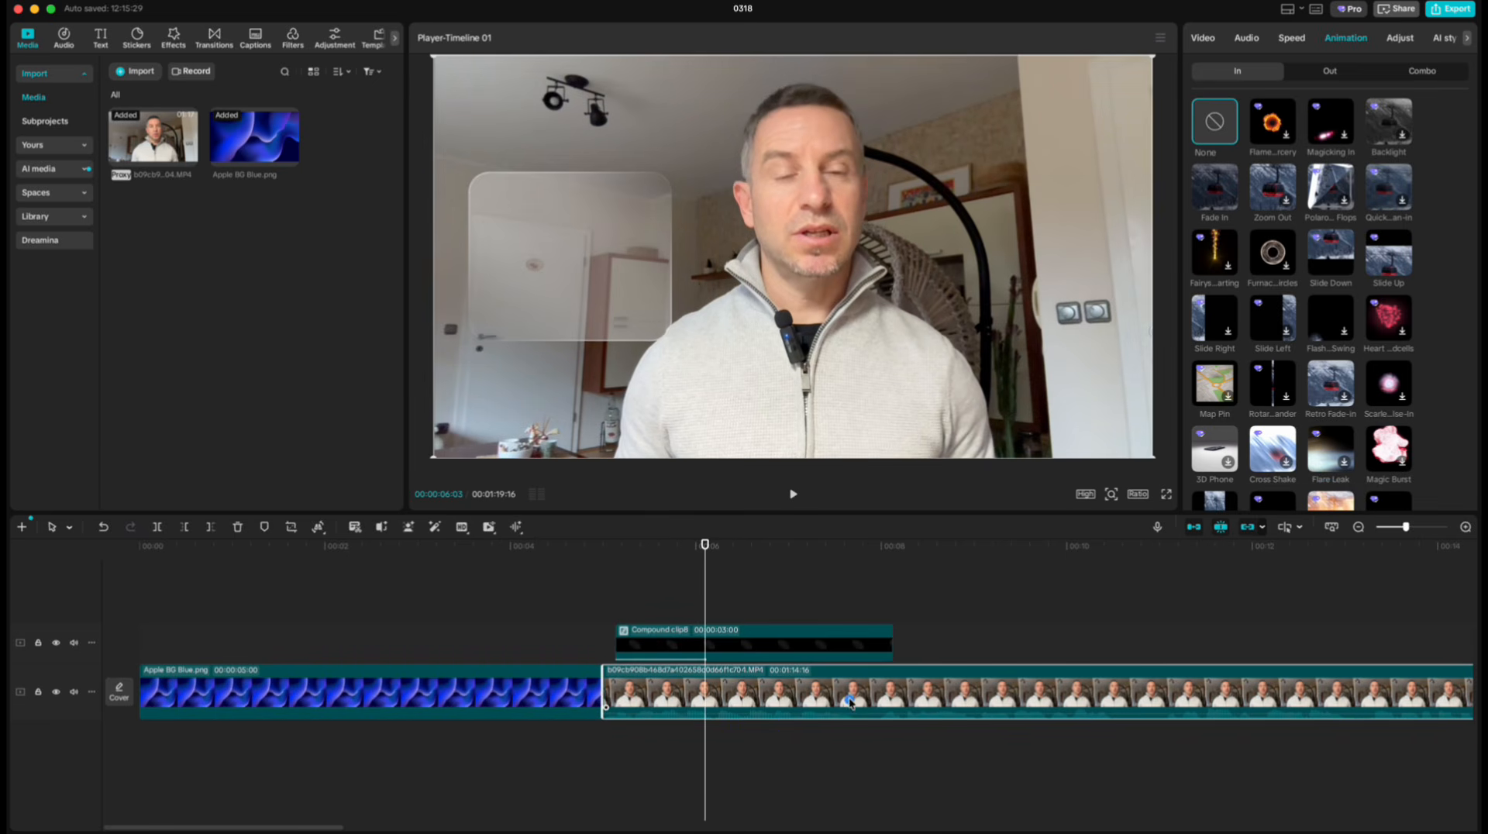
left_click(1247, 38)
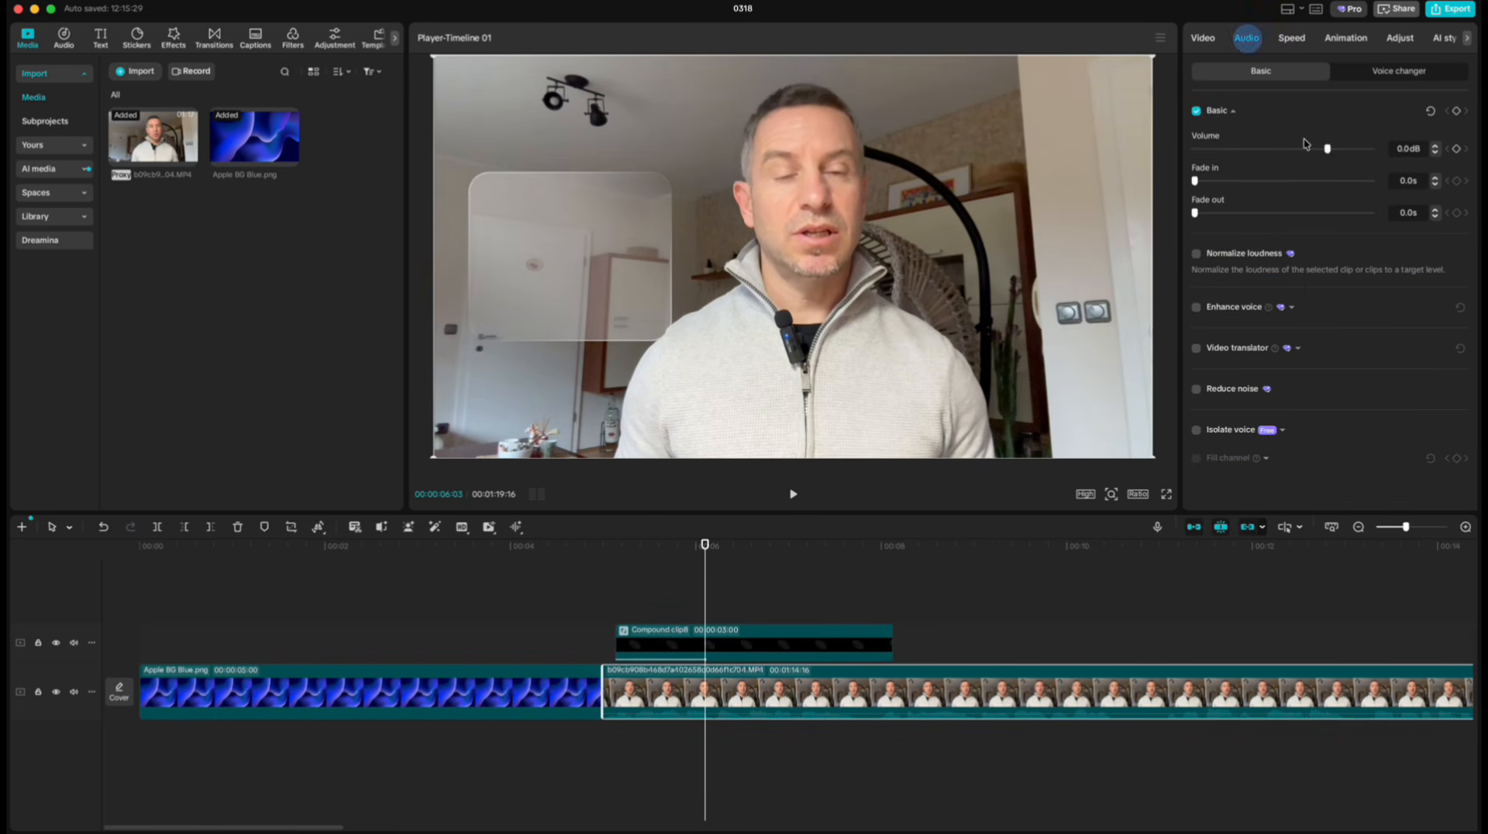
left_click_drag(706, 546, 598, 552)
key("space")
key("space")
Add a second copy of the talking-head video above the panel clip at 6:10, scaled down to a thumbnail inside the glass panel.
mouse_move(727, 549)
left_mouse_down()
mouse_move(614, 550)
mouse_move(727, 549)
left_mouse_up()
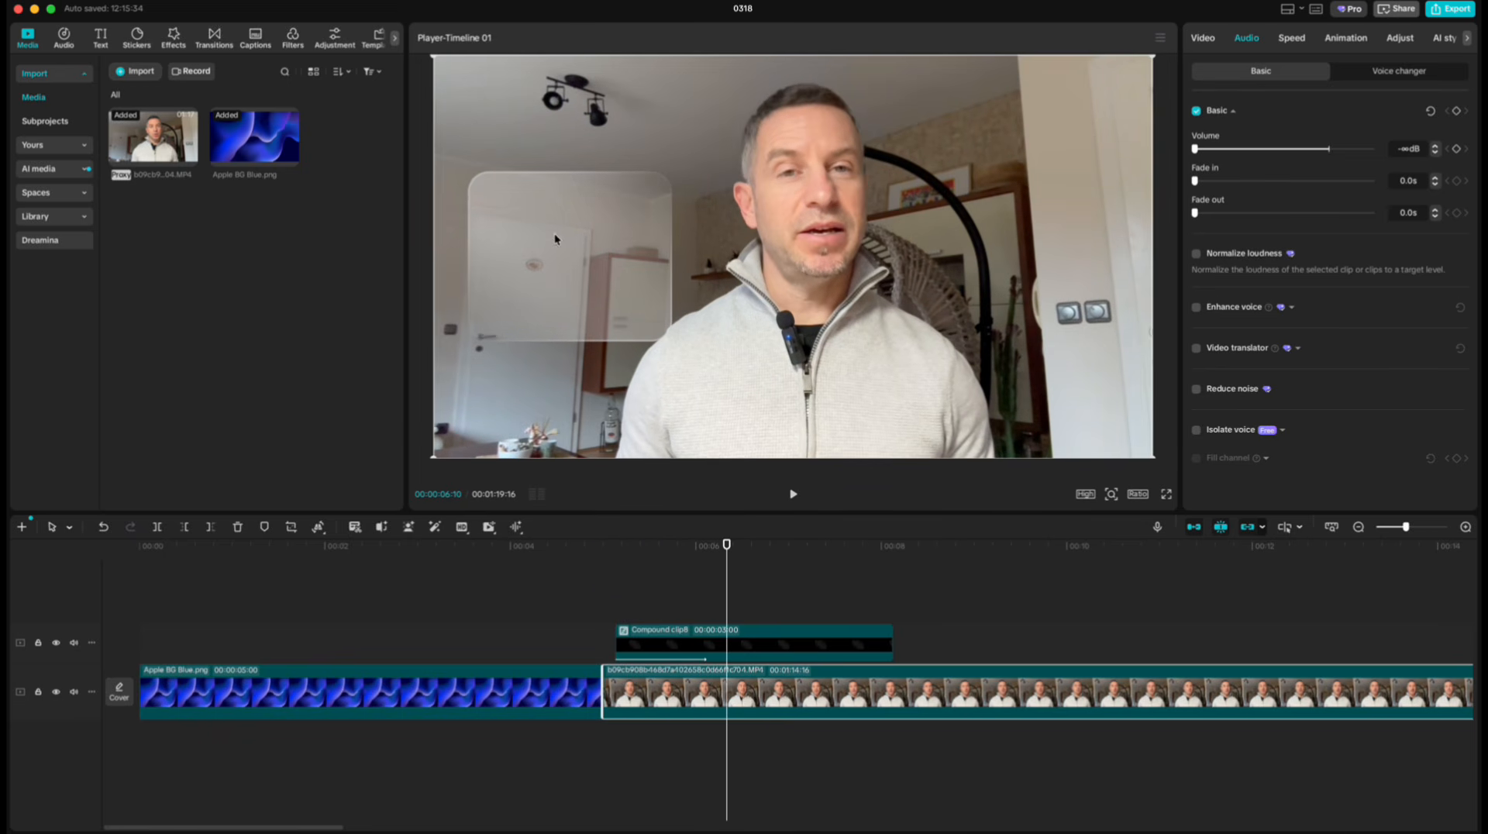
left_click_drag(155, 140, 728, 612)
left_click_drag(1153, 61, 915, 188)
left_click_drag(855, 252, 650, 261)
left_click_drag(715, 202, 618, 227)
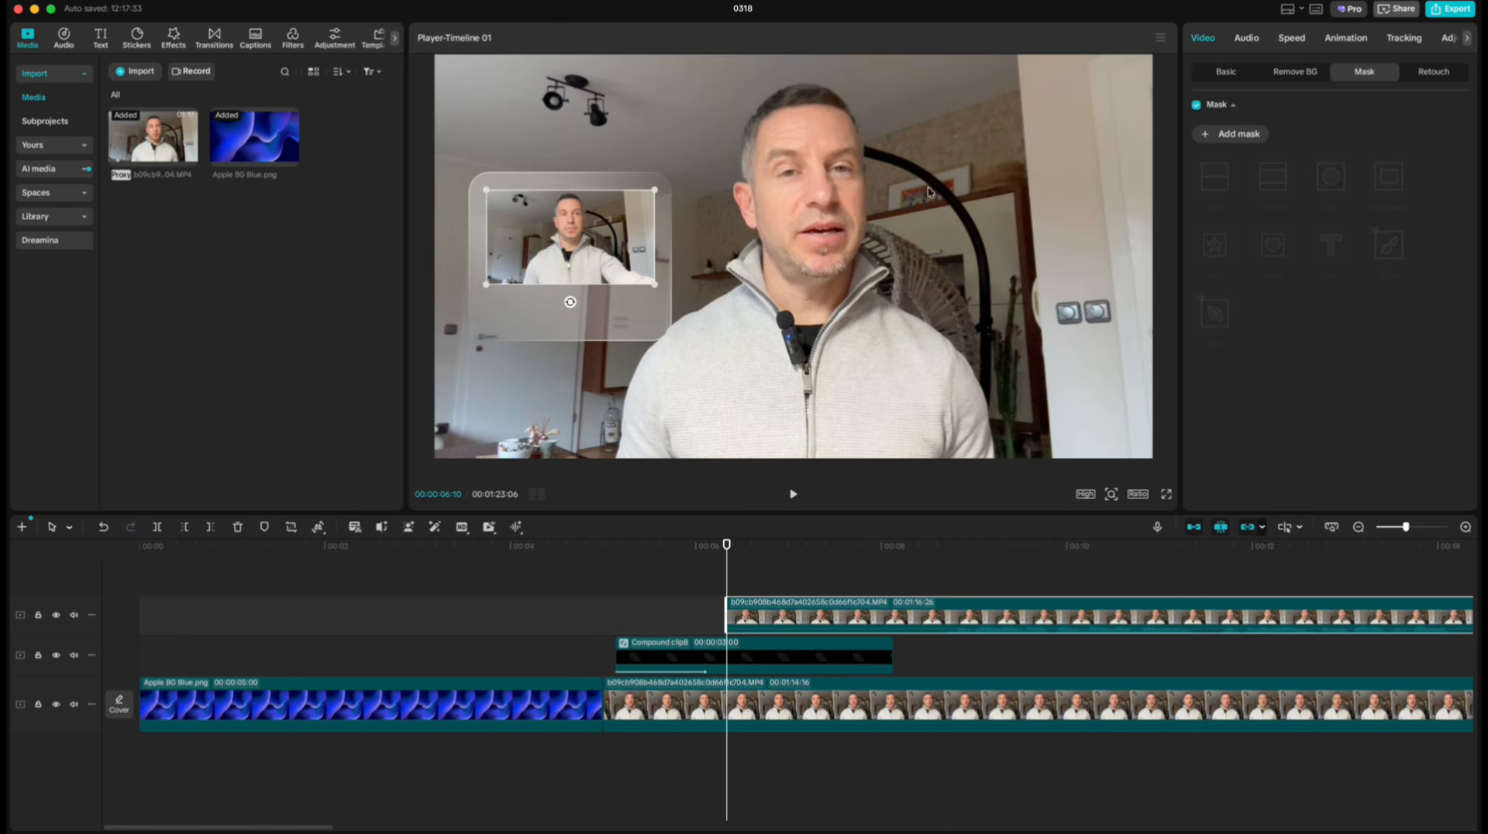
Mask the thumbnail video with a rounded rectangle sized 1910 by 1105 and convert it into a compound clip.
left_click(1229, 135)
left_click_drag(595, 236, 655, 236)
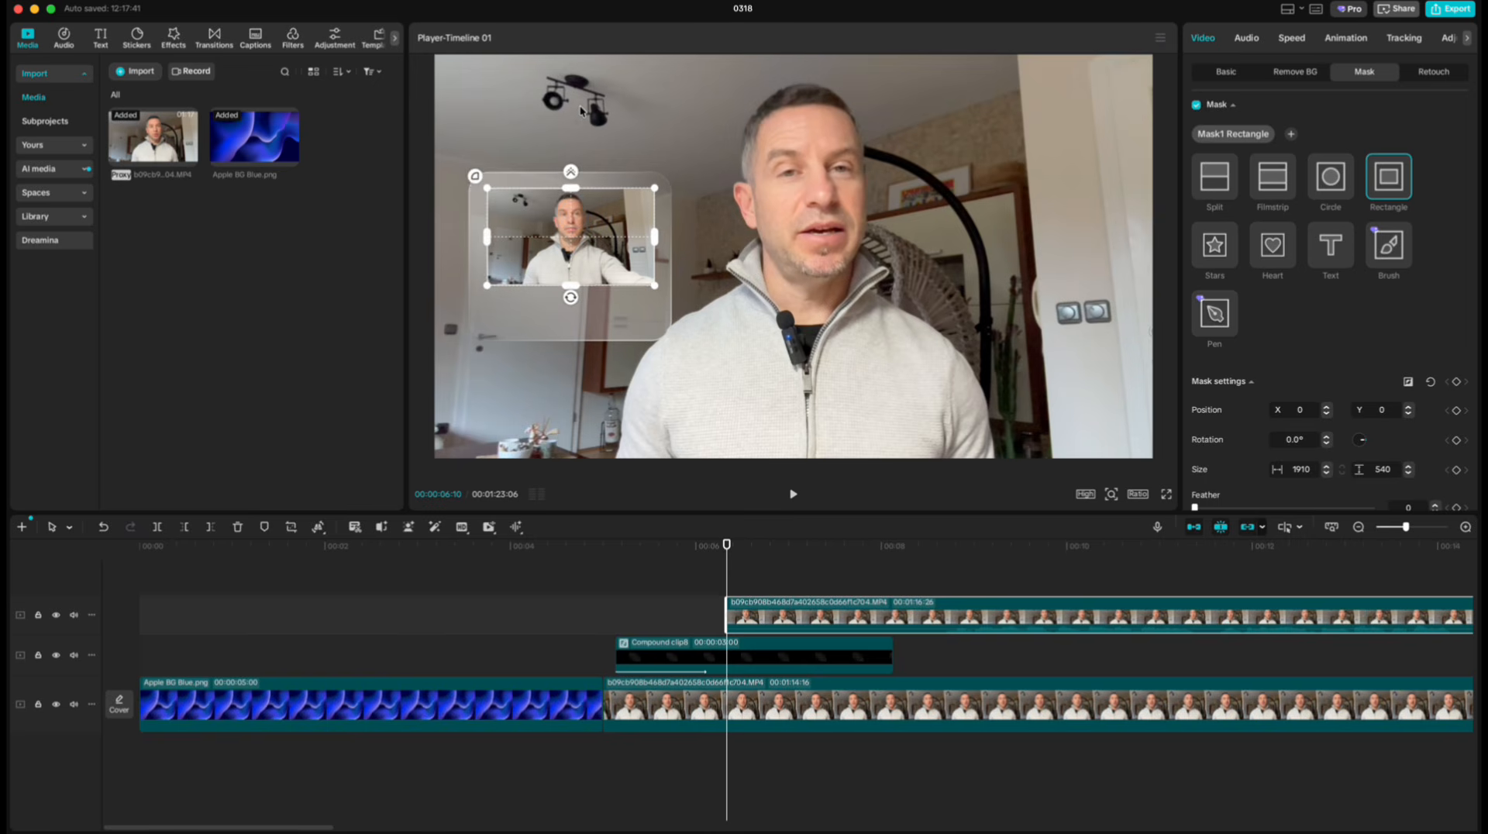
left_click_drag(471, 181, 465, 173)
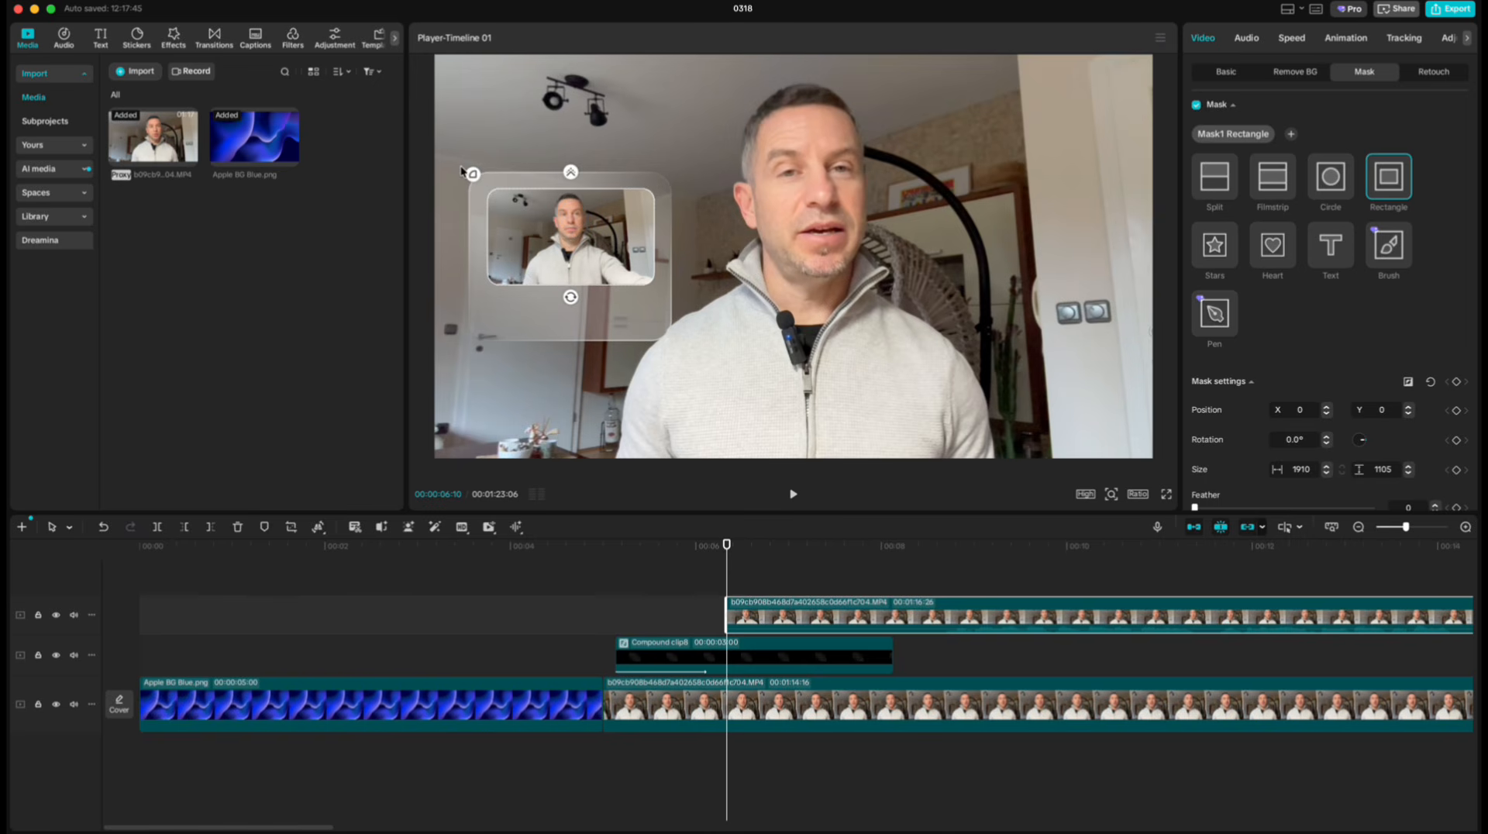
right_click(765, 620)
left_click(806, 538)
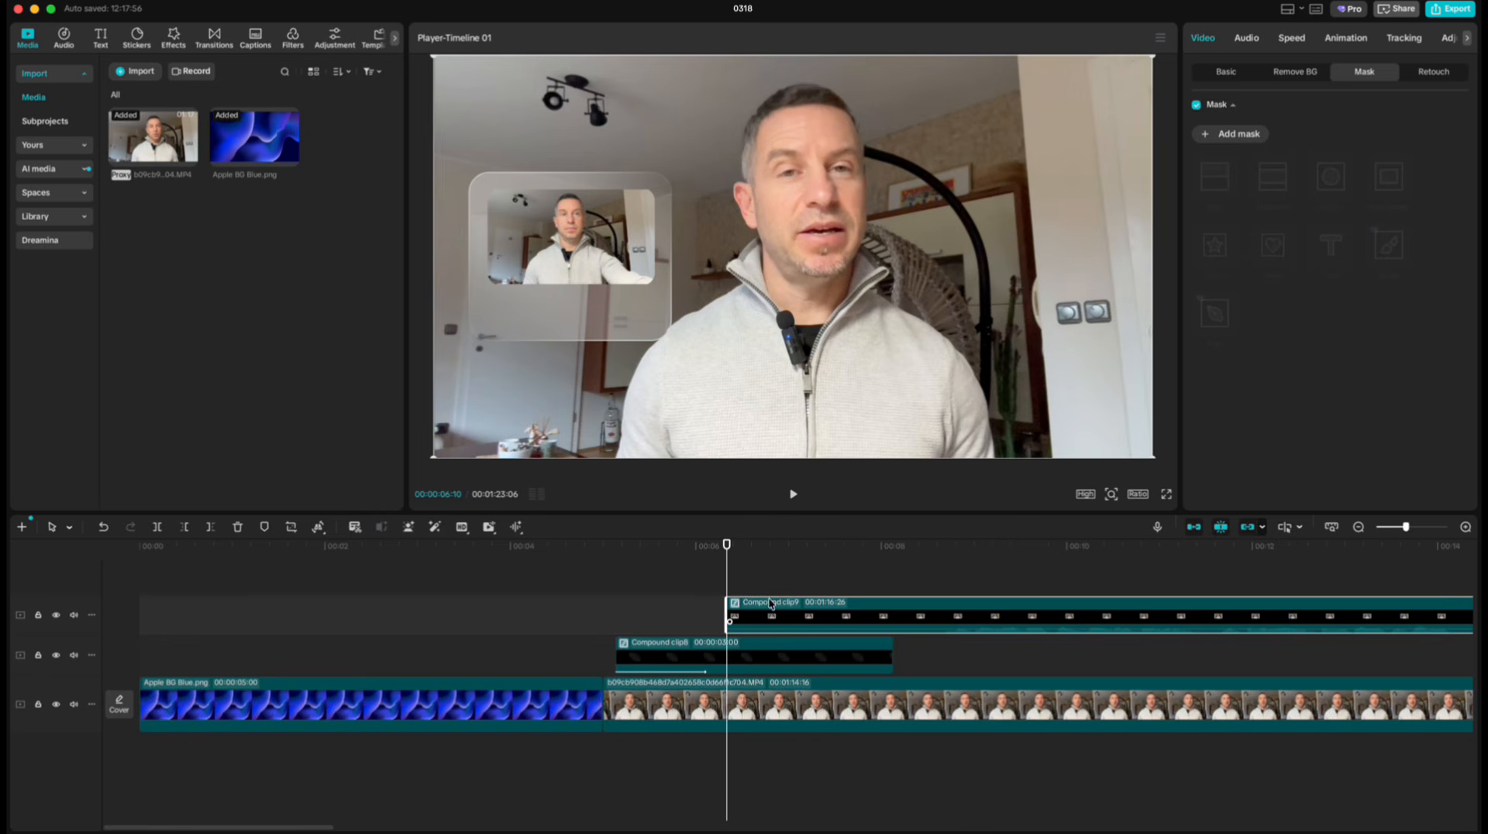
Move the thumbnail's compound clip earlier so that it starts just after the glass panel clip.
left_click_drag(789, 607, 685, 615)
left_click_drag(713, 562, 617, 555)
left_click_drag(651, 603, 673, 611)
left_click_drag(615, 556, 648, 564)
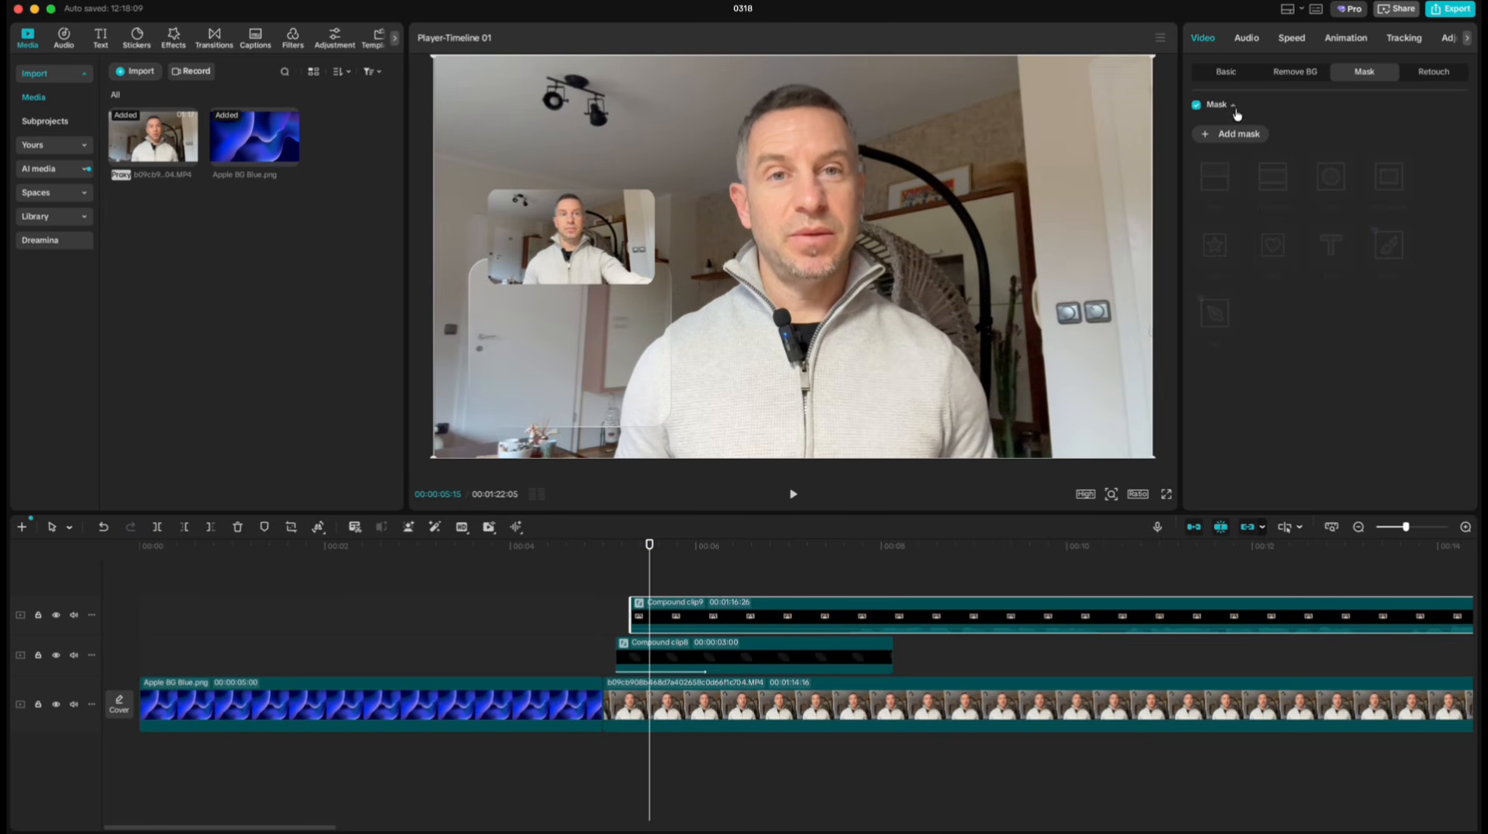
Apply a Slide Up entrance animation lasting 1.2 seconds to the thumbnail's compound clip.
left_click(1333, 40)
left_click(1381, 265)
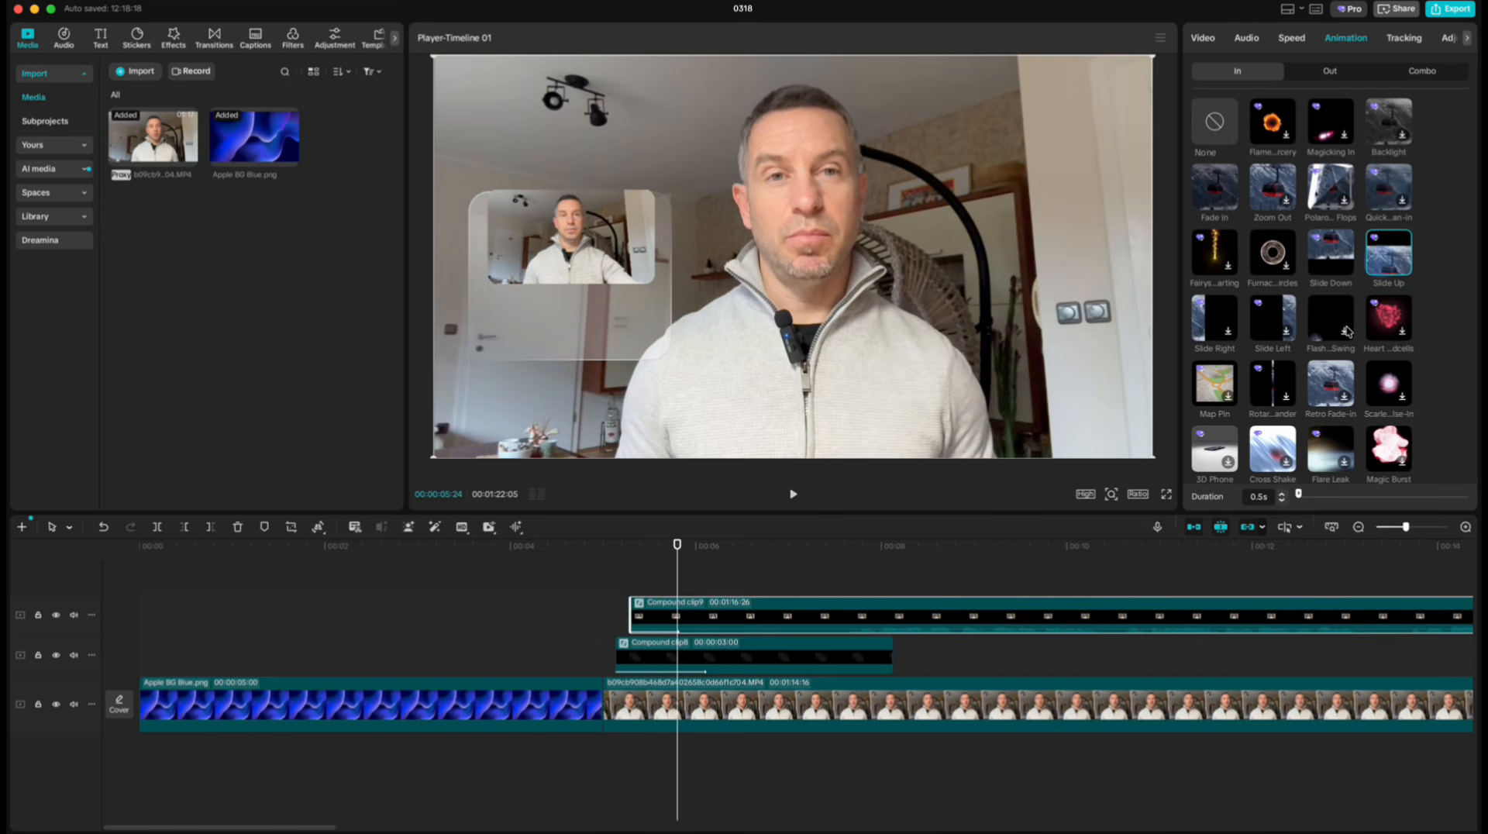
left_click(1282, 497)
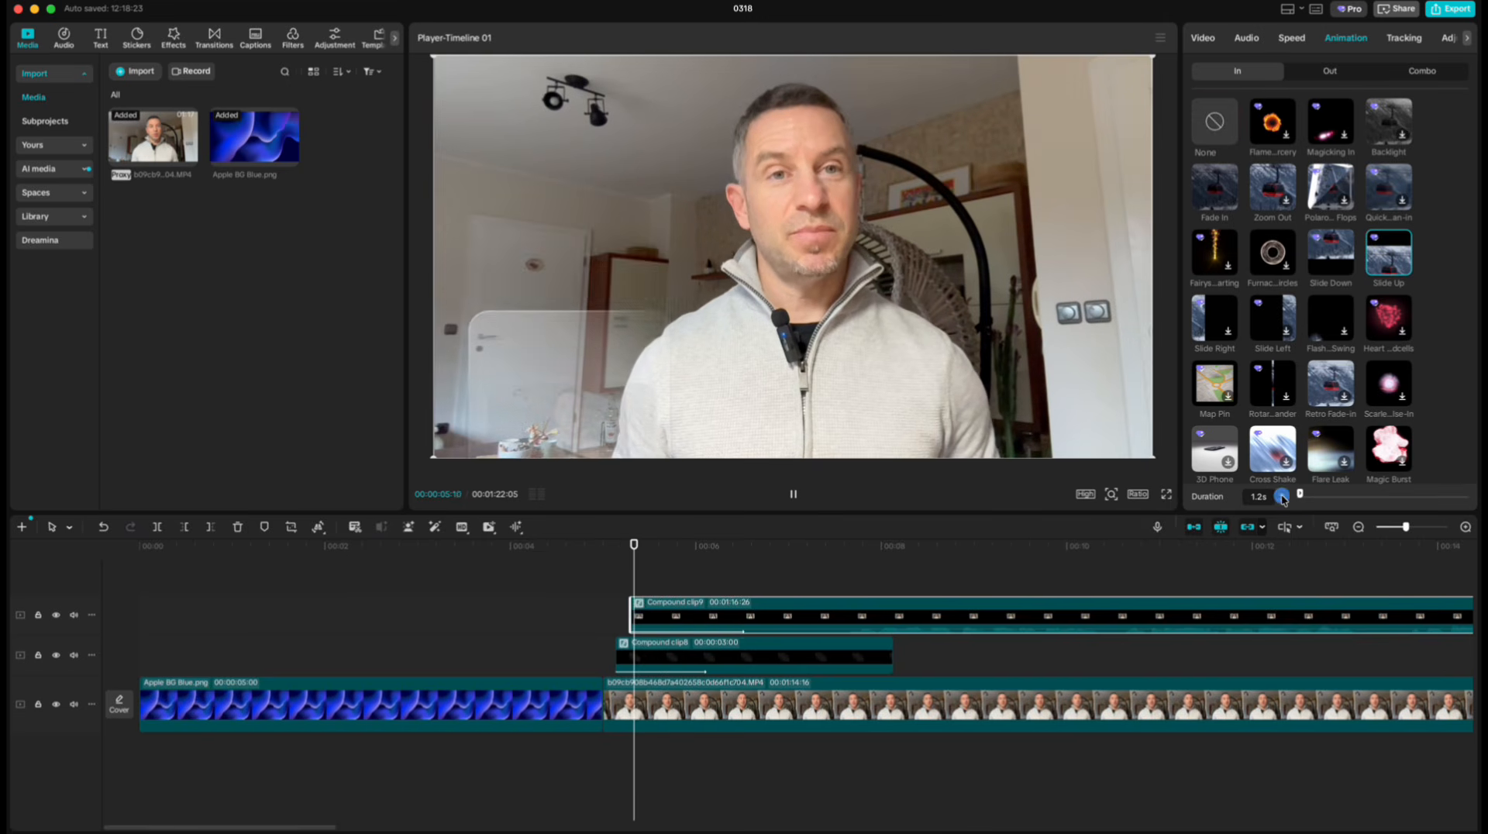
Add a default text clip at 6:24 reading "How To Make Glass Affect in CapCut".
mouse_move(742, 545)
left_mouse_down()
mouse_move(616, 544)
mouse_move(770, 545)
left_mouse_up()
left_click(103, 39)
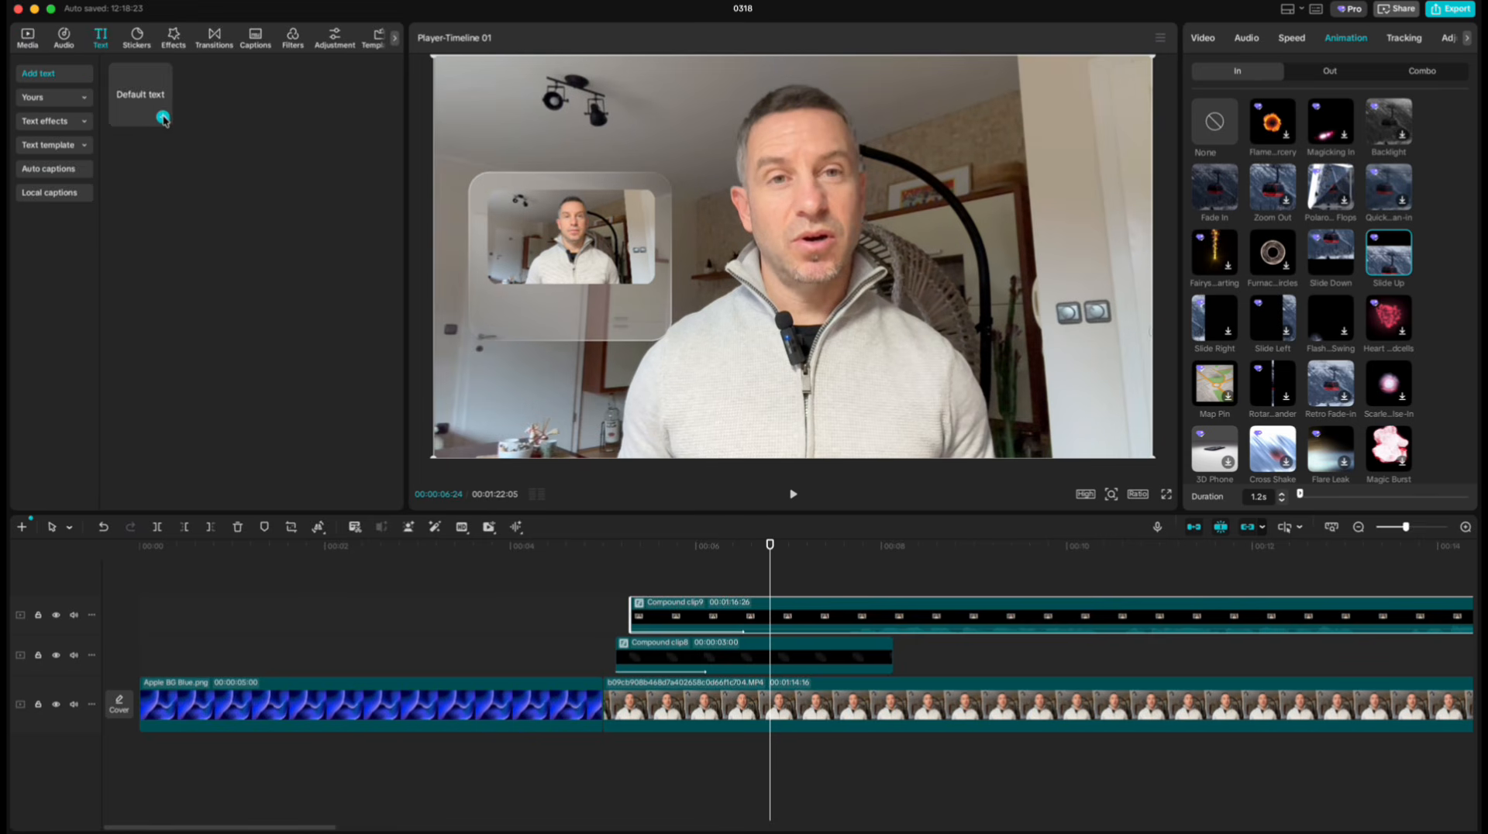
left_click(162, 118)
left_click_drag(1250, 111, 1175, 102)
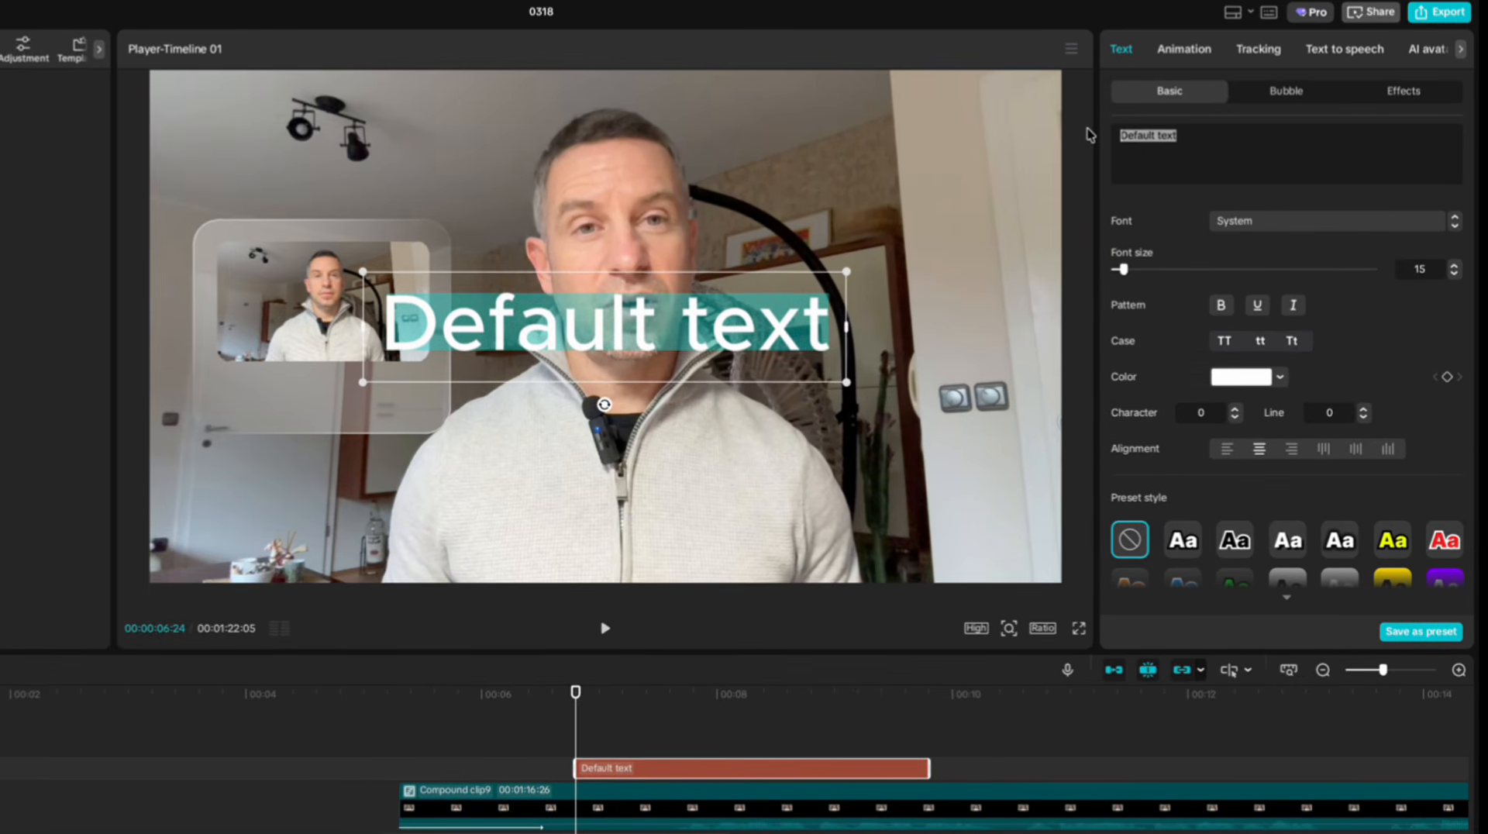
type("How To Make")
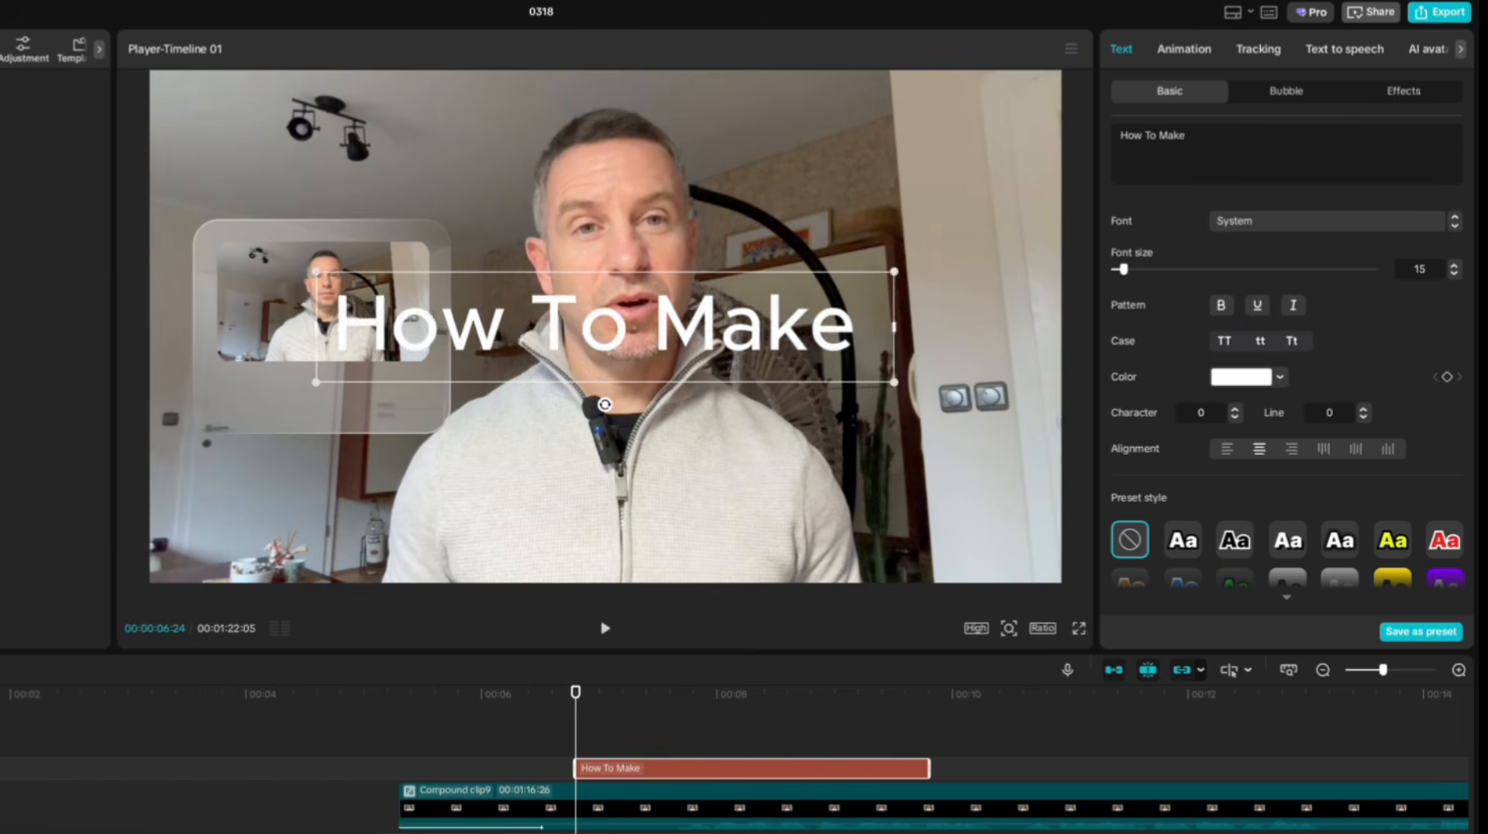
type(" Glass Affect in CapCut")
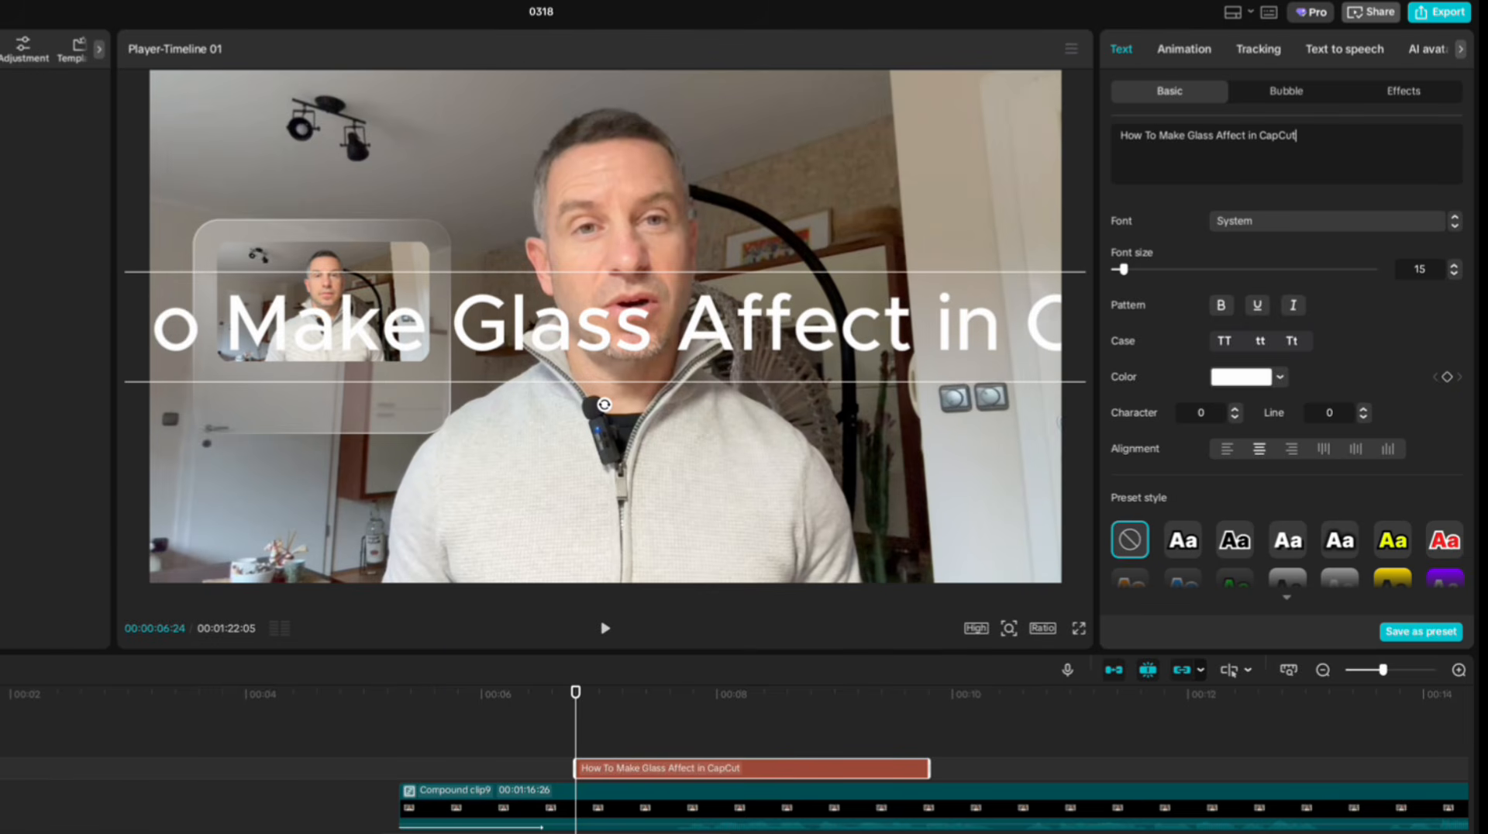
Set the title text in Roboto-Blk at size 8 and fit it directly beneath the thumbnail inside the glass panel.
left_click(1240, 223)
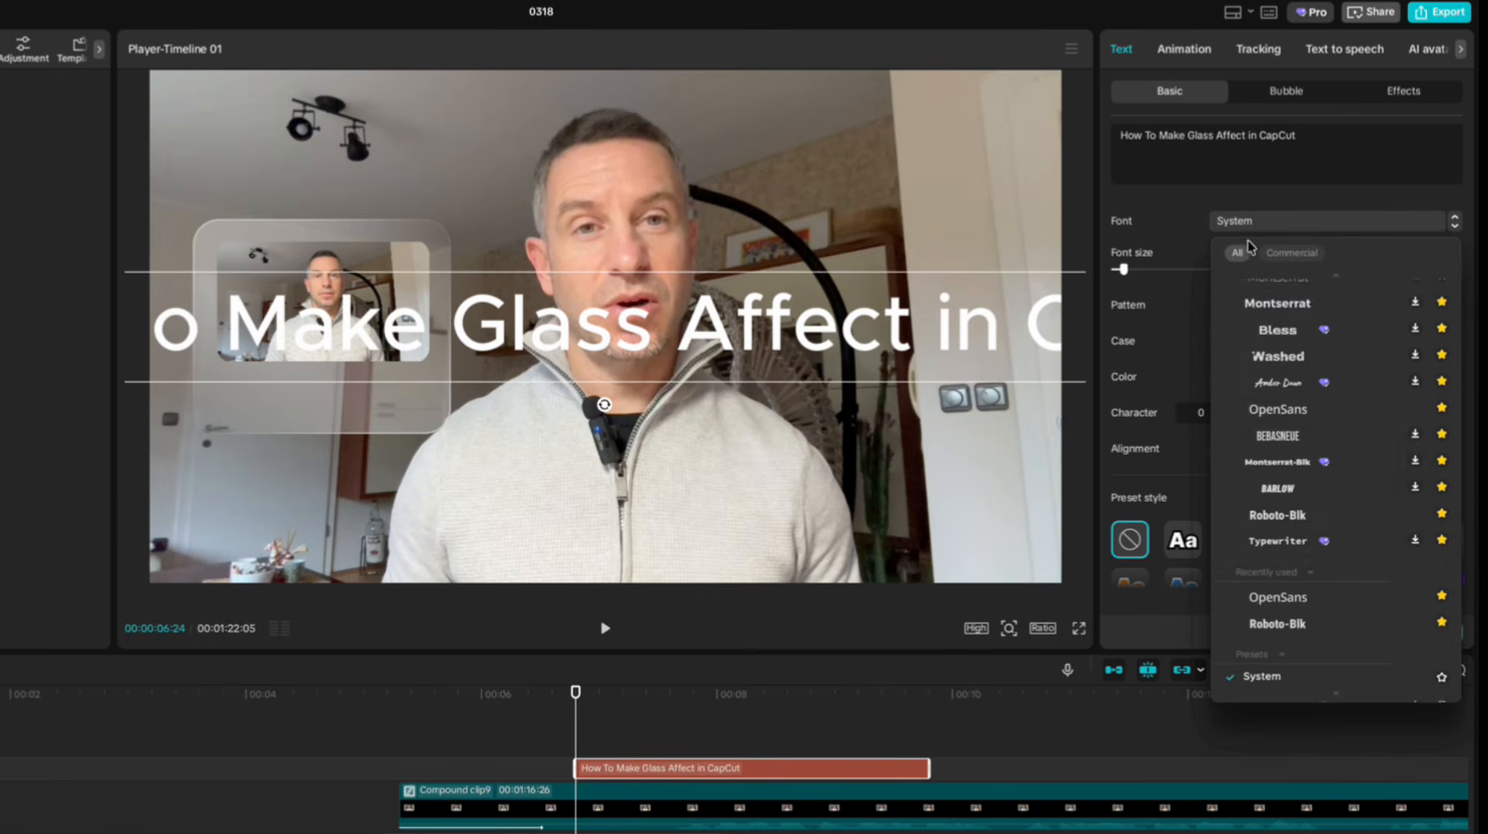
left_click(1273, 517)
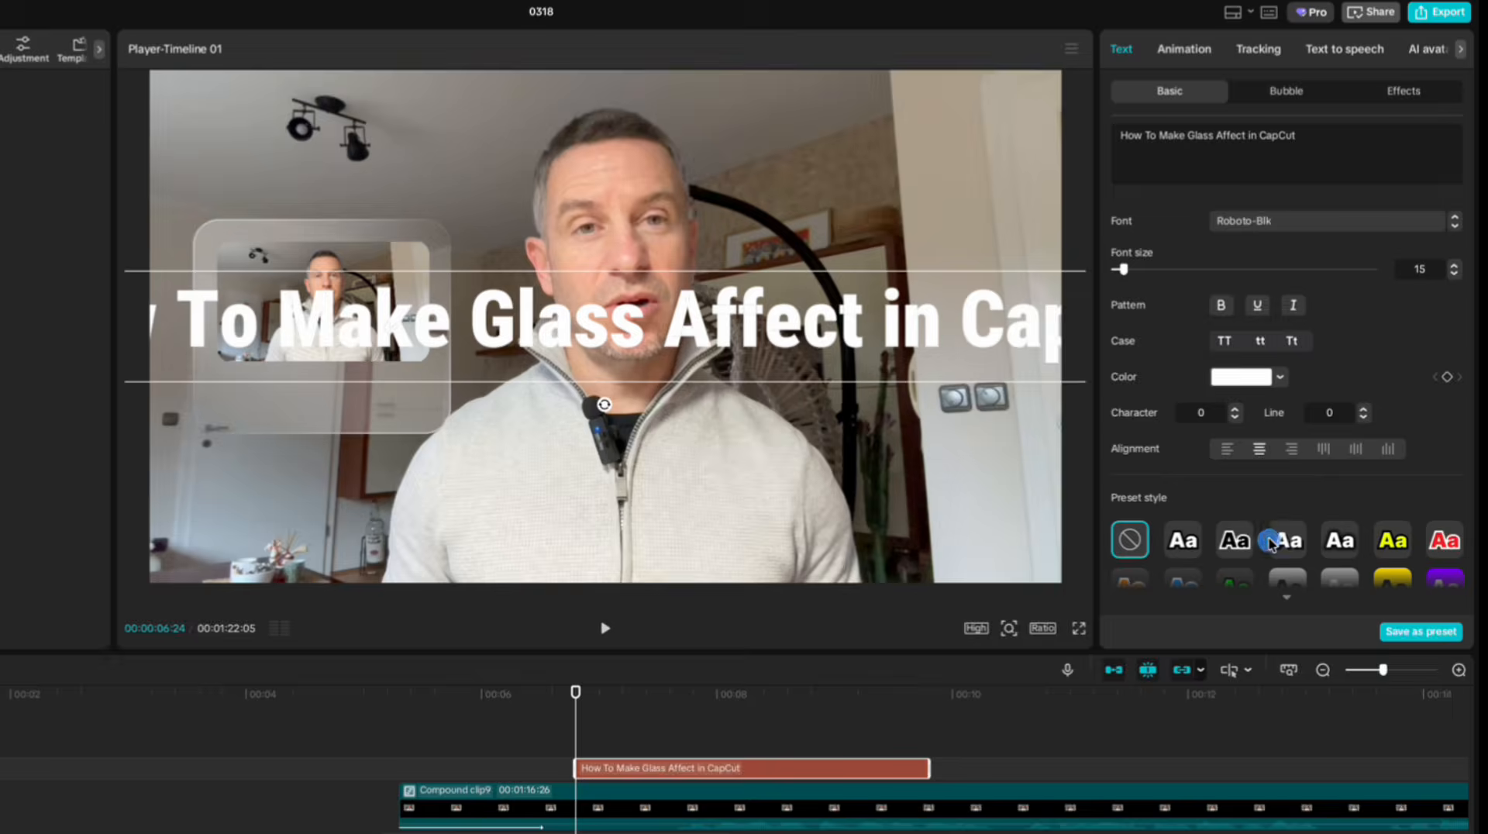
left_click(1454, 273)
left_click(1454, 273)
left_click(1454, 273)
left_click_drag(863, 312, 769, 313)
left_click_drag(653, 330, 423, 381)
left_click_drag(538, 366, 480, 370)
left_click_drag(444, 380, 391, 377)
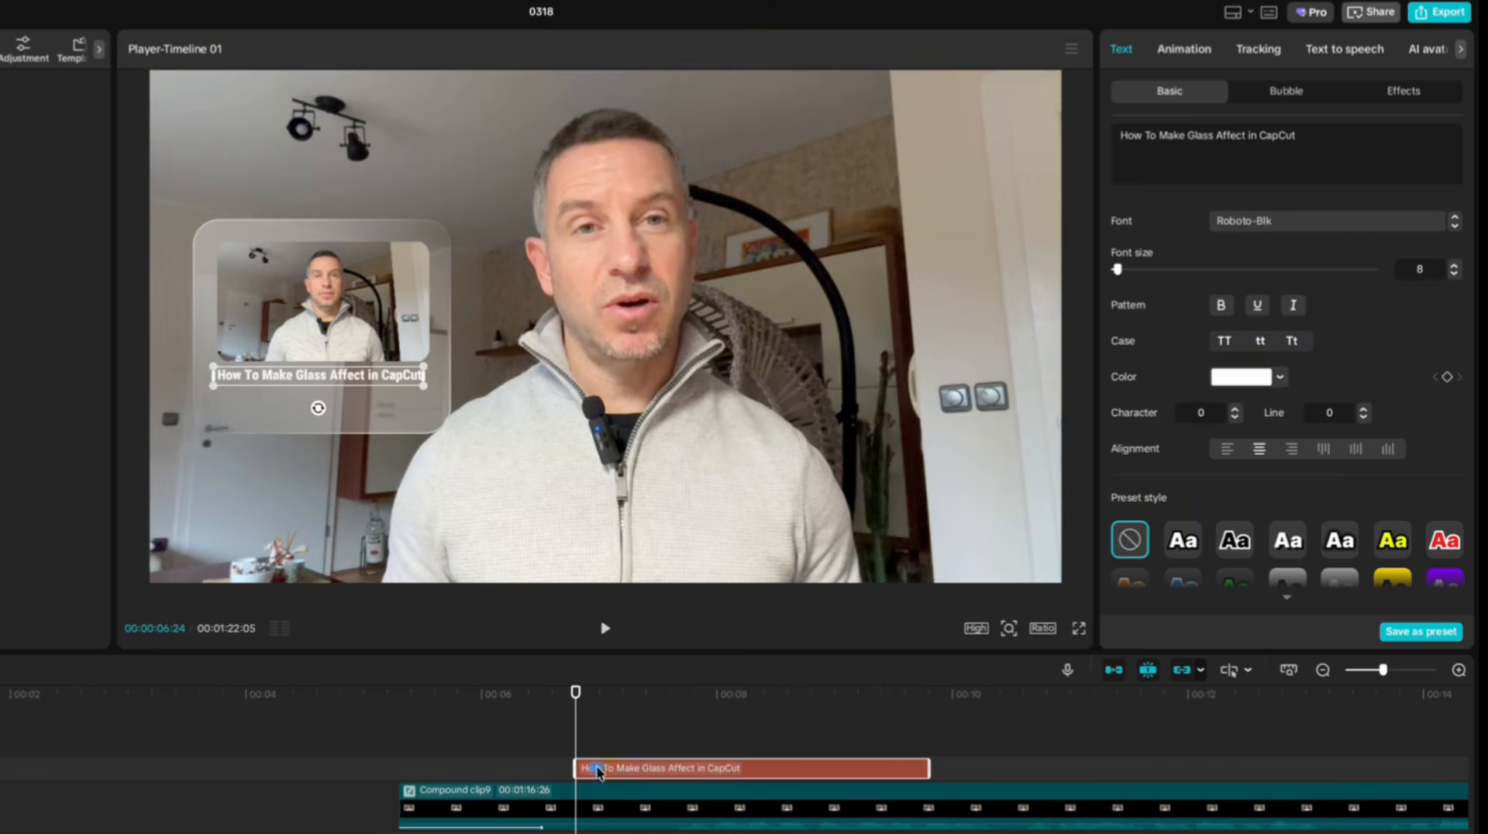
Duplicate the title text clip and change the copy's wording to "437K views . 1 Months Ago".
key("super+c")
key("super+v")
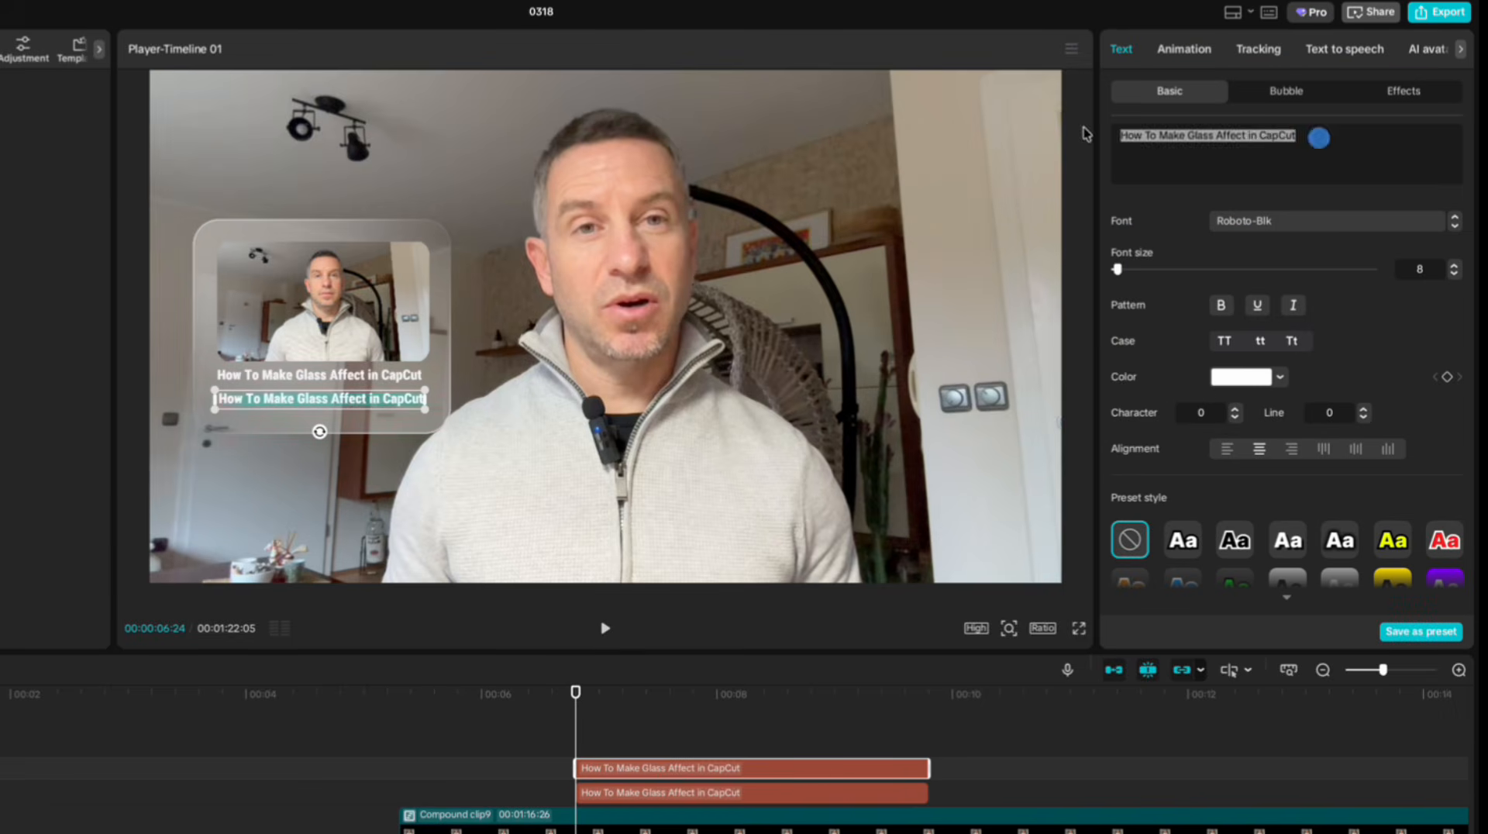
type("437K vi")
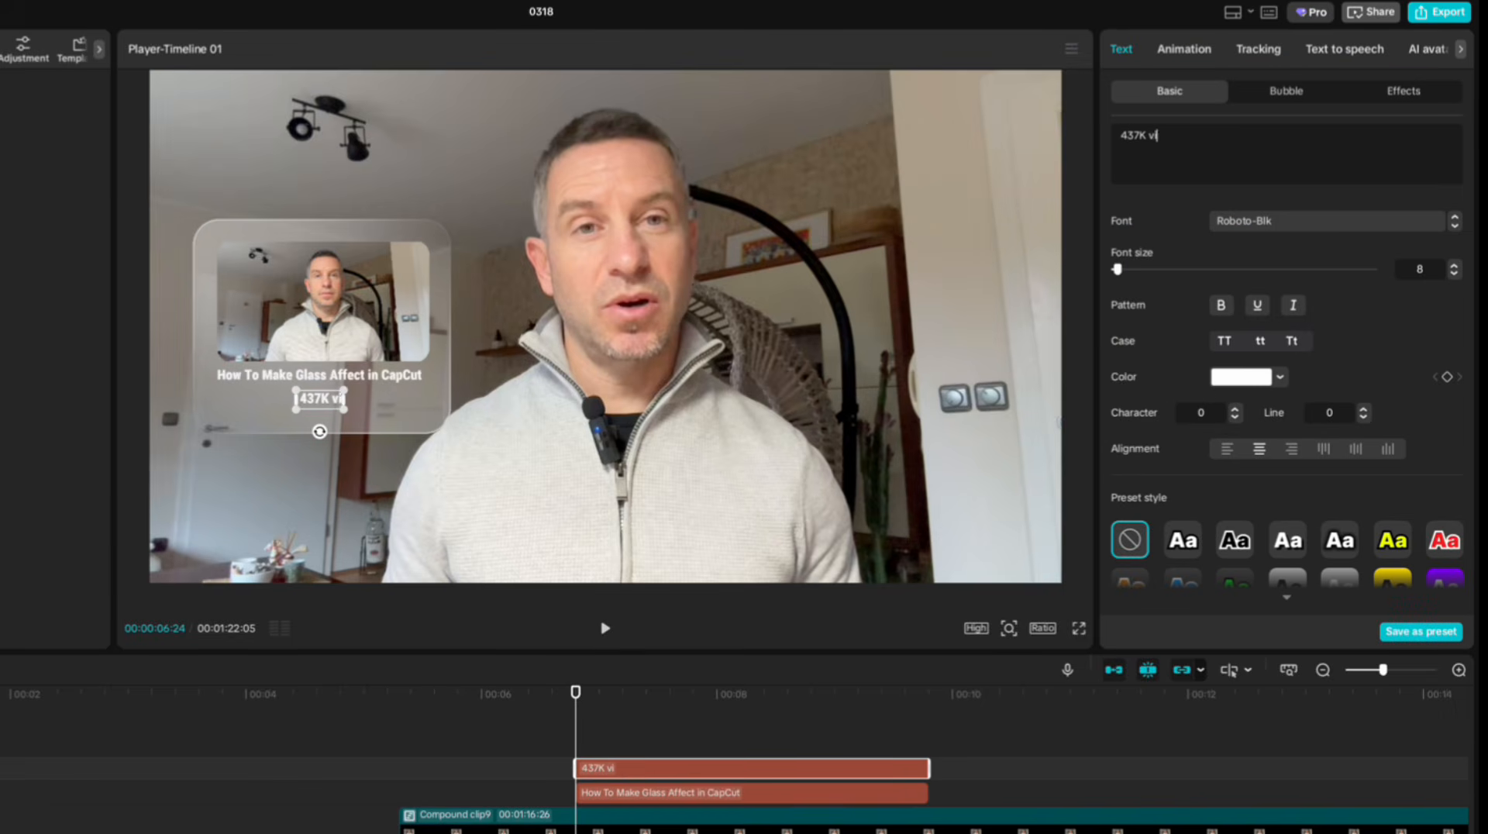
type("ews . 1 Months Ago")
Change the views line to the OpenSans font, scale it down and align it beneath the title's left edge.
left_click(1289, 228)
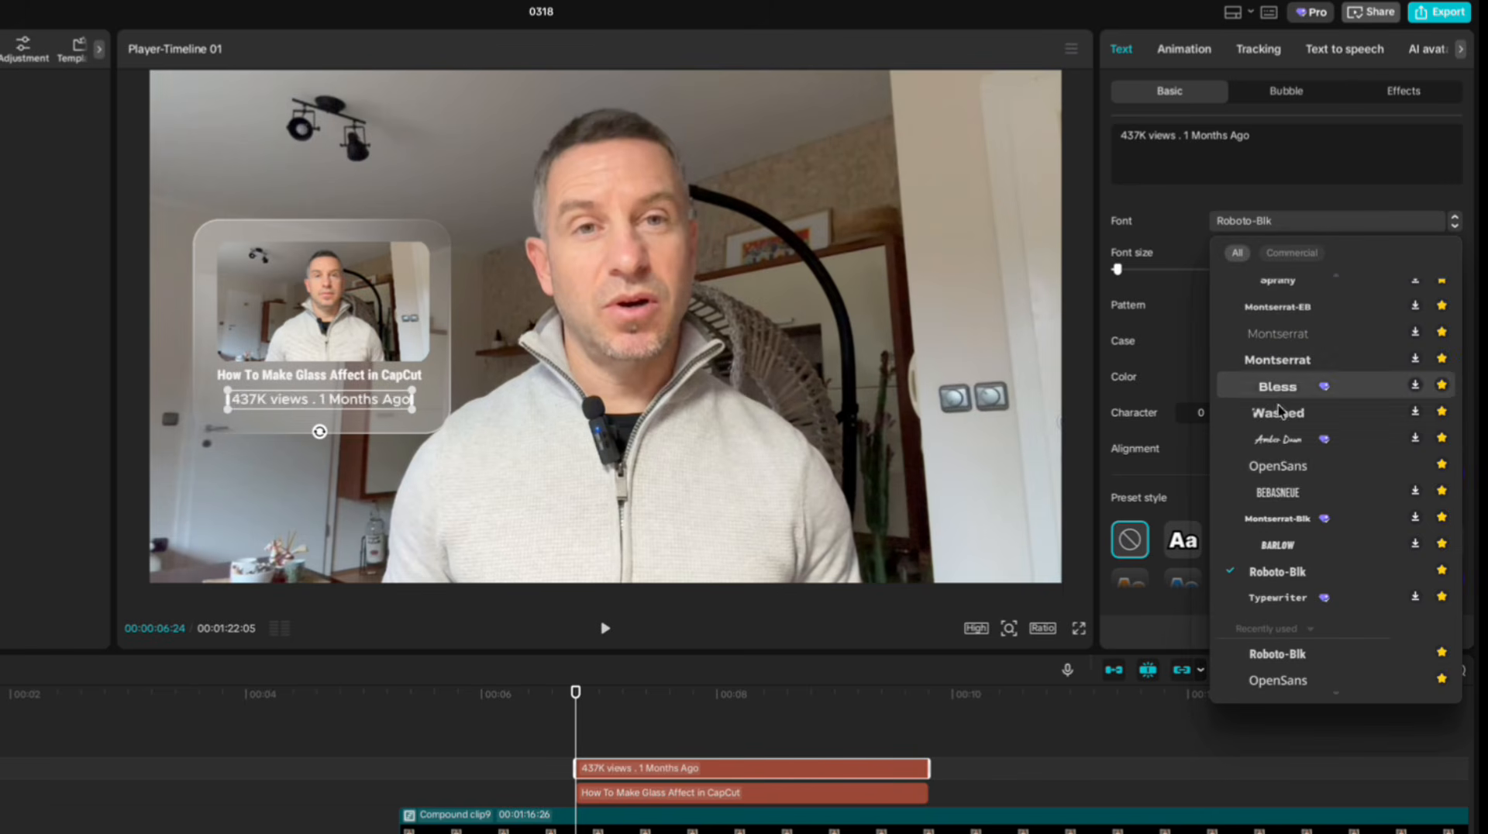
left_click(1290, 468)
left_click_drag(417, 388, 335, 388)
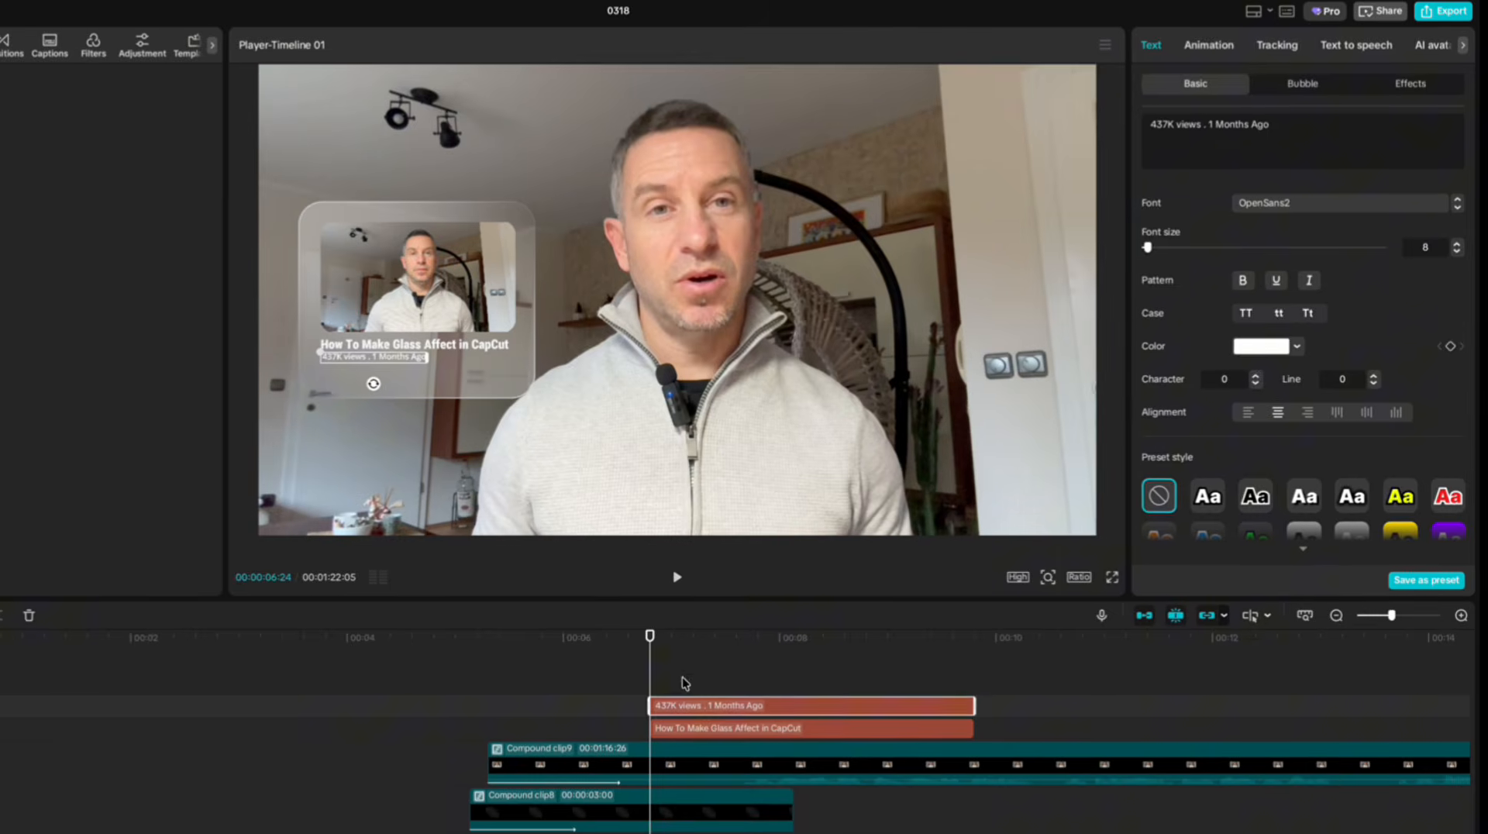
Combine the title and views text clips into one compound clip.
left_click_drag(682, 677, 724, 723)
right_click(726, 727)
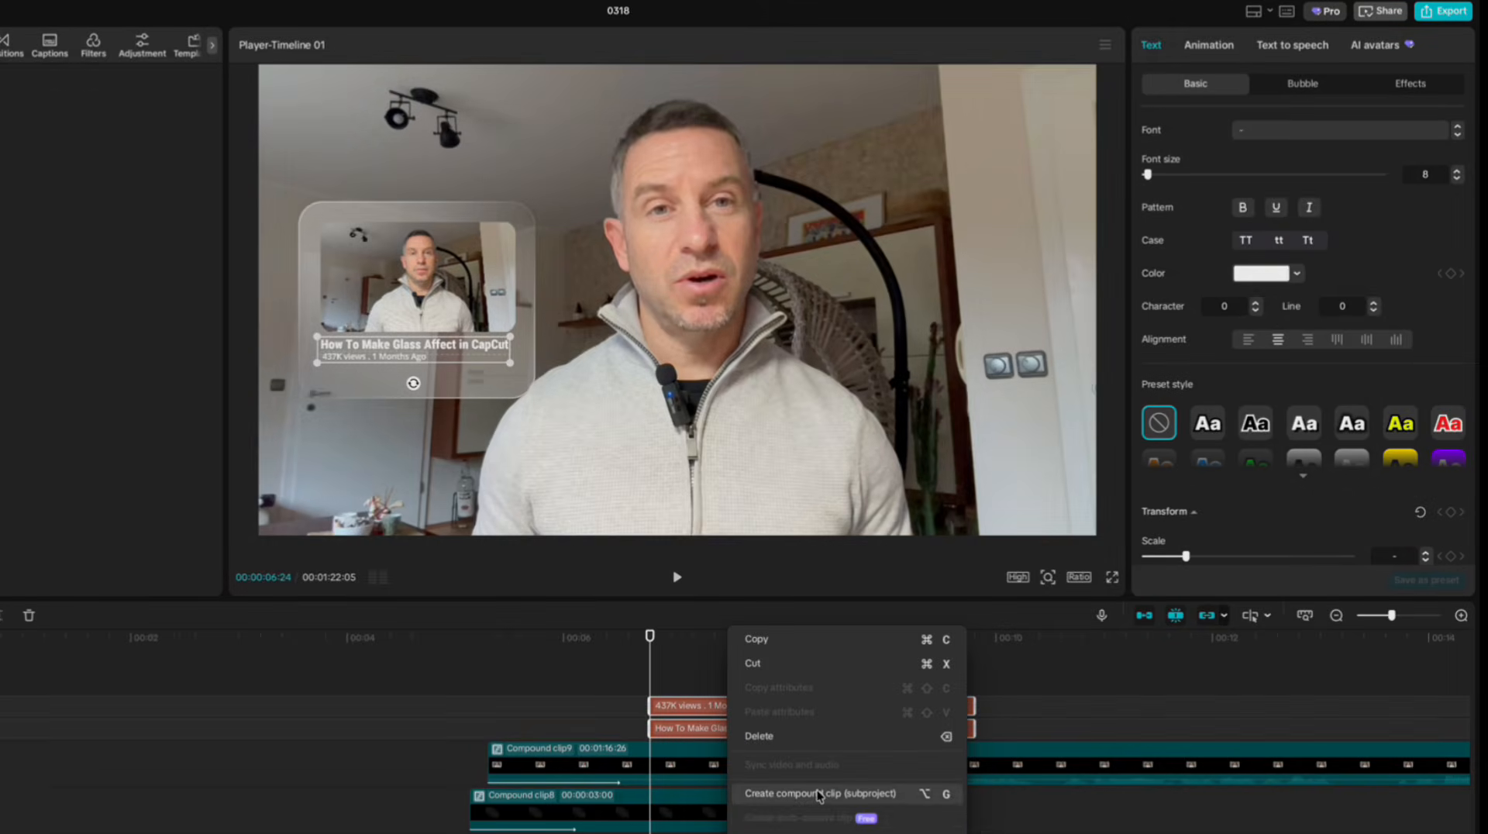
left_click(823, 820)
Move the text compound clip to start just after the thumbnail clip and apply a 1.0-second Slide Up entrance.
left_click_drag(704, 720, 591, 720)
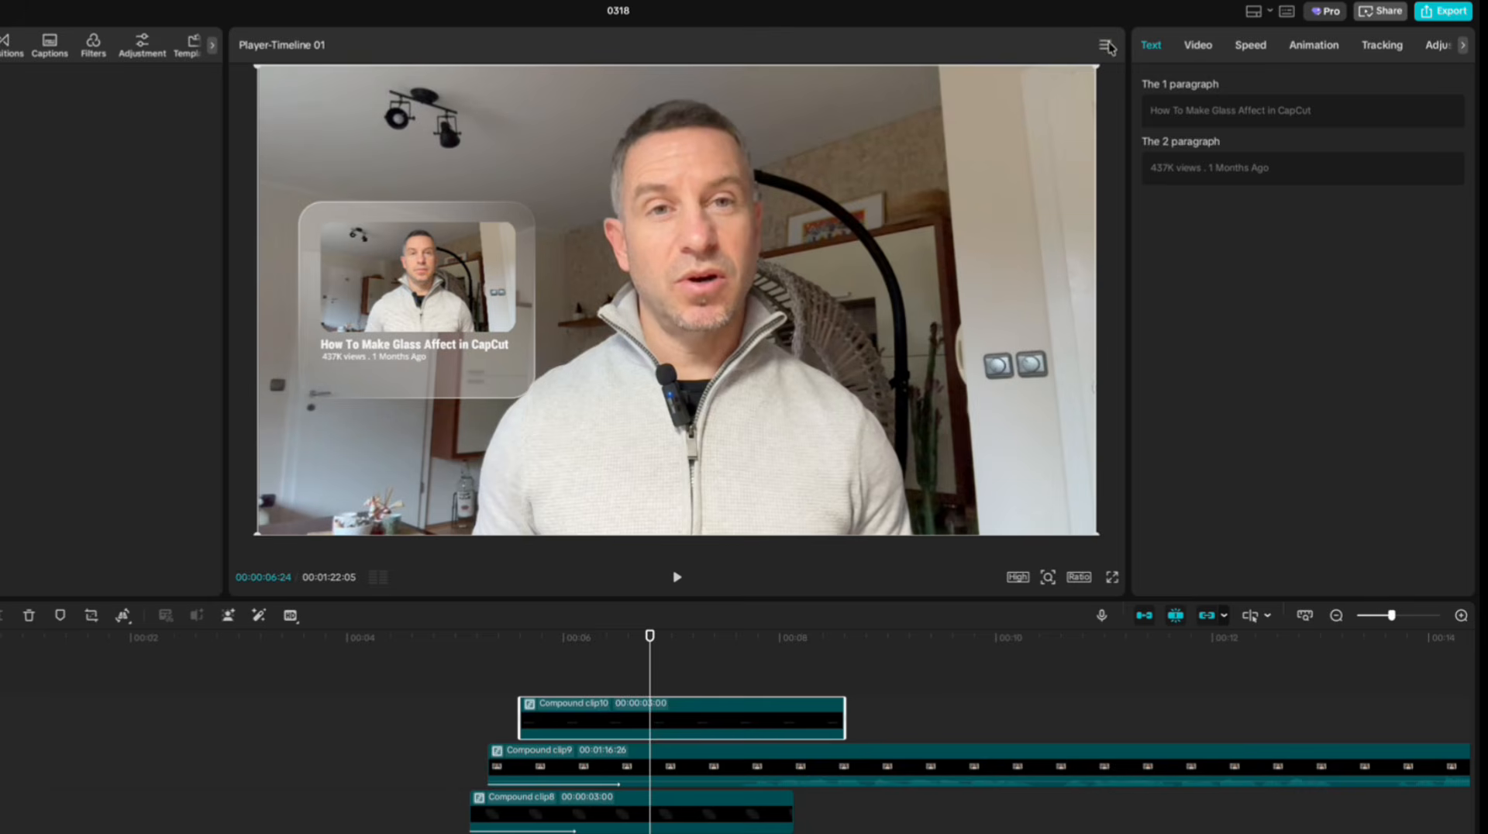
left_click(1297, 51)
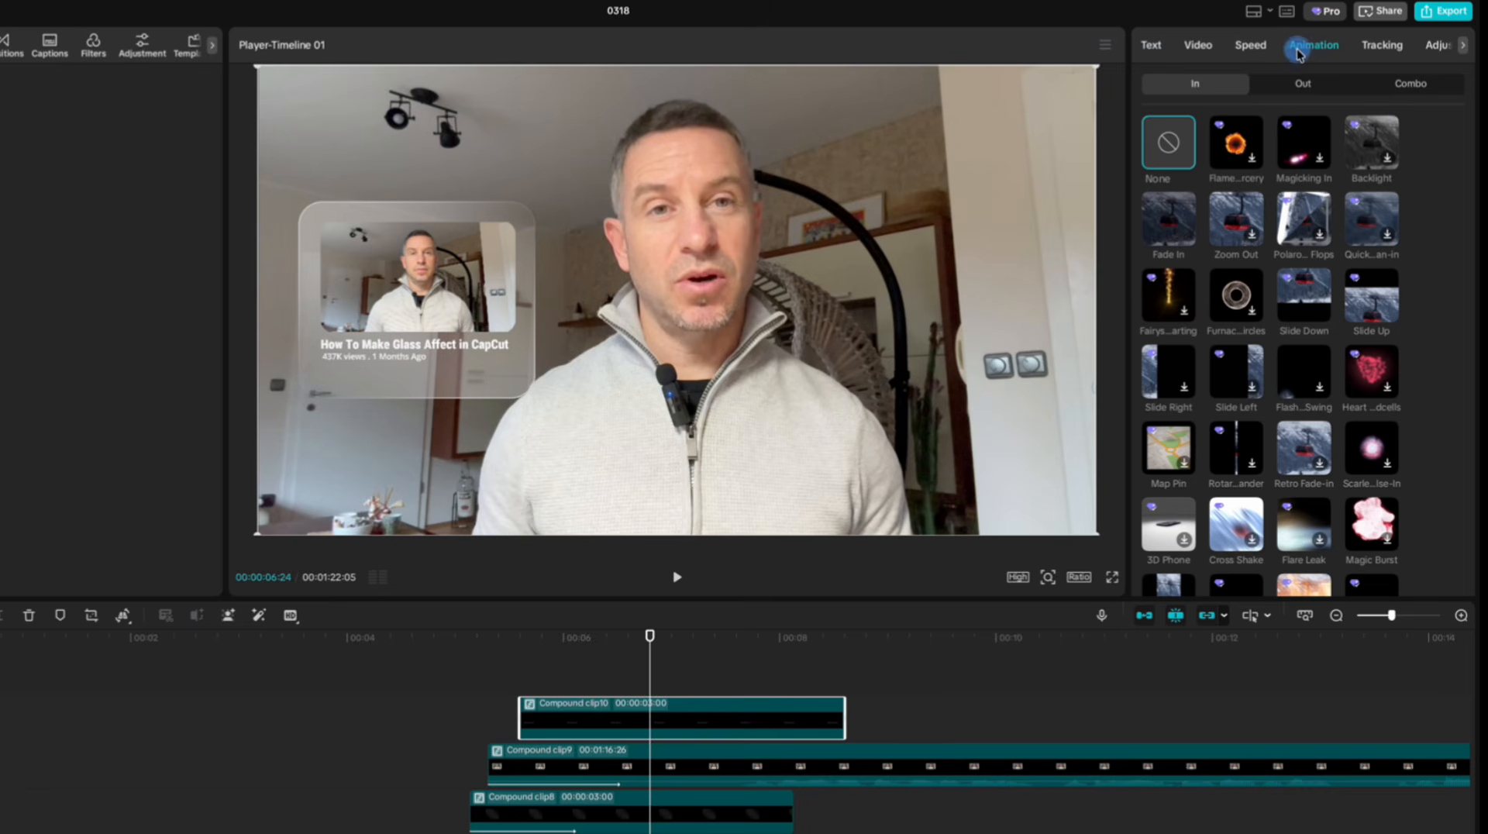
left_click(1366, 314)
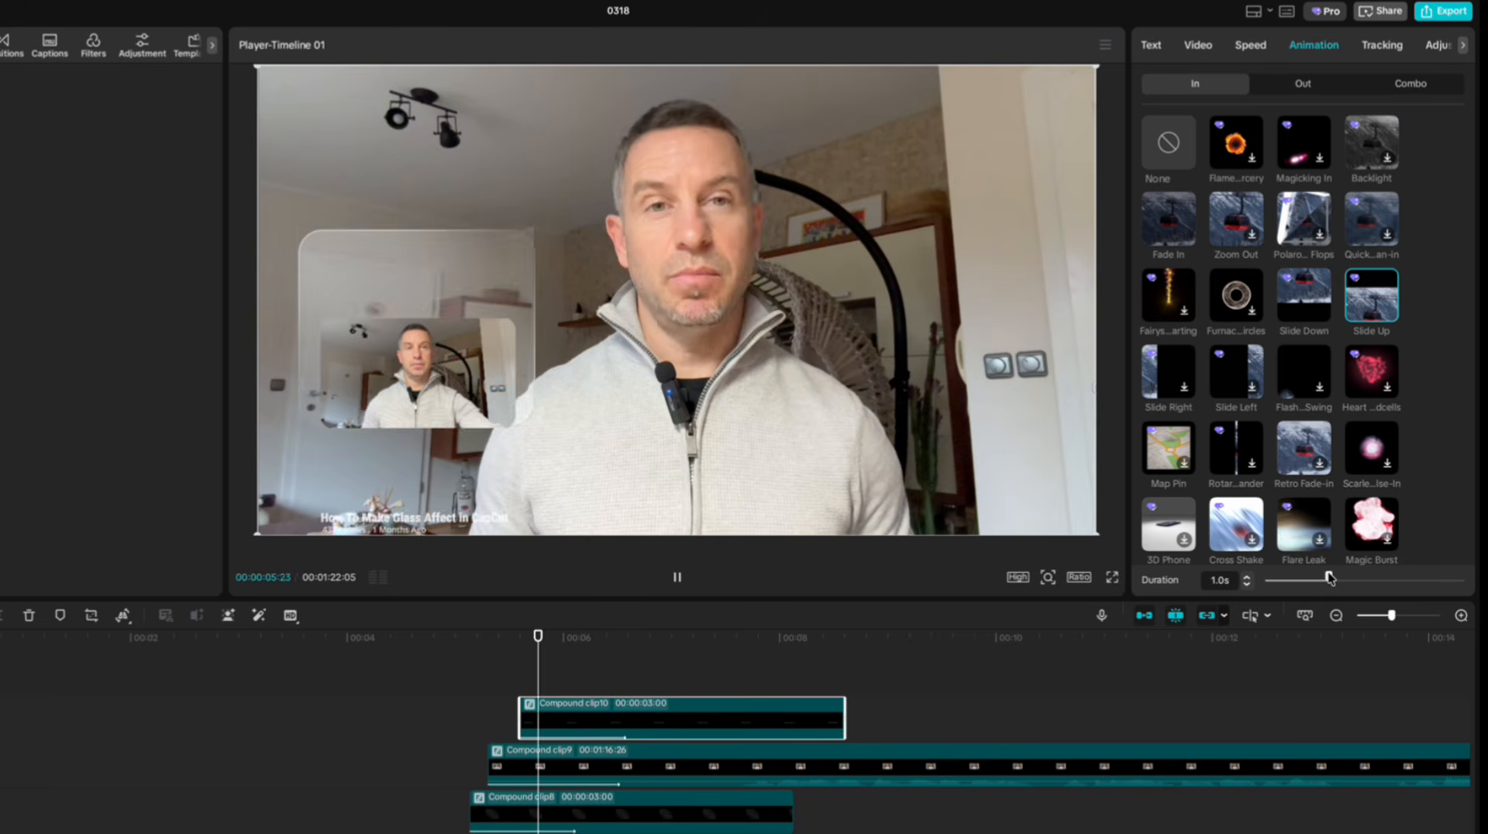
Nest the animated thumbnail clip inside a new compound clip.
left_click(671, 765)
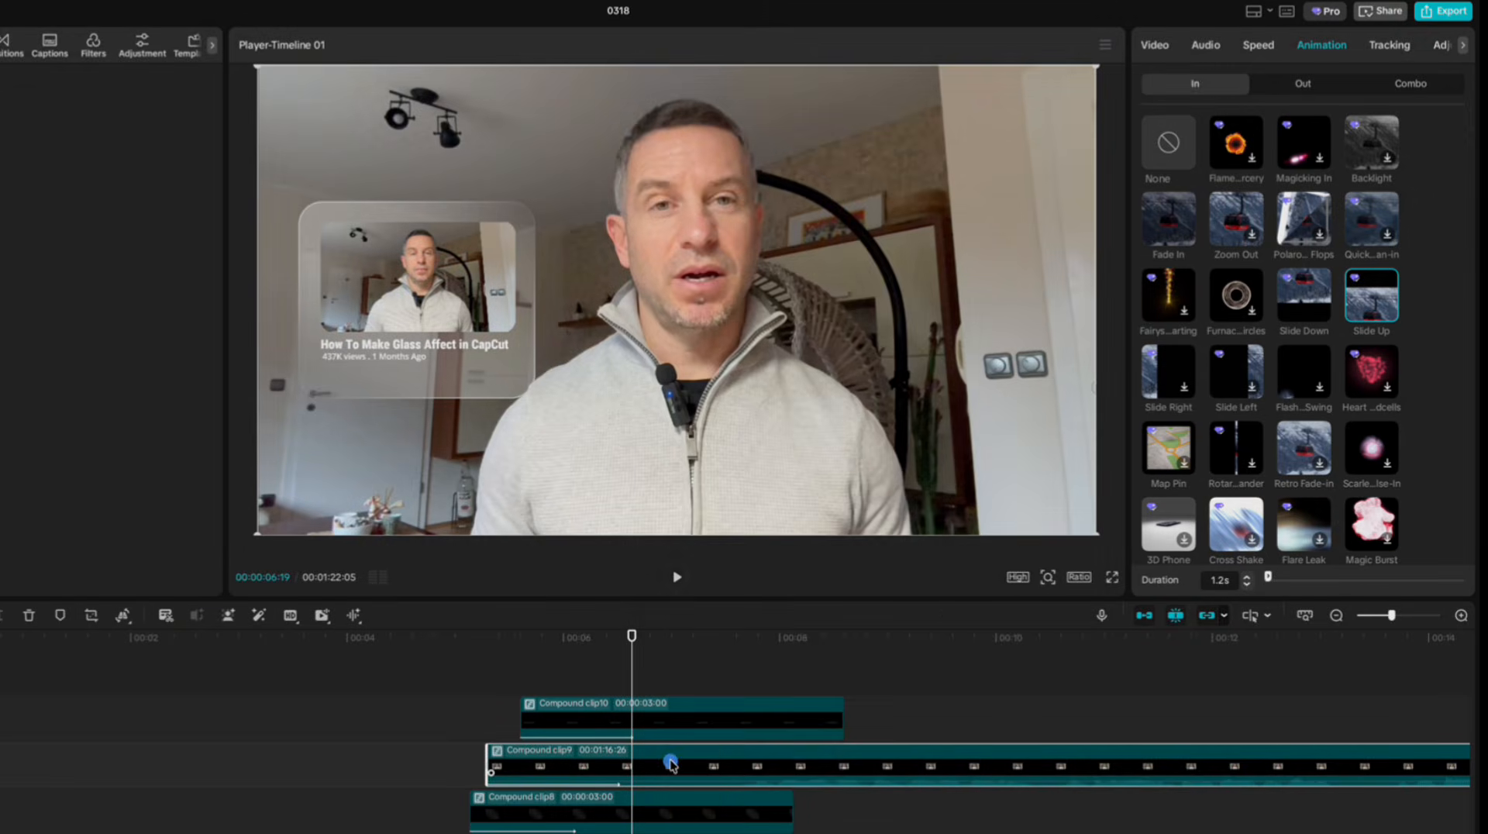
right_click(672, 765)
left_click(711, 575)
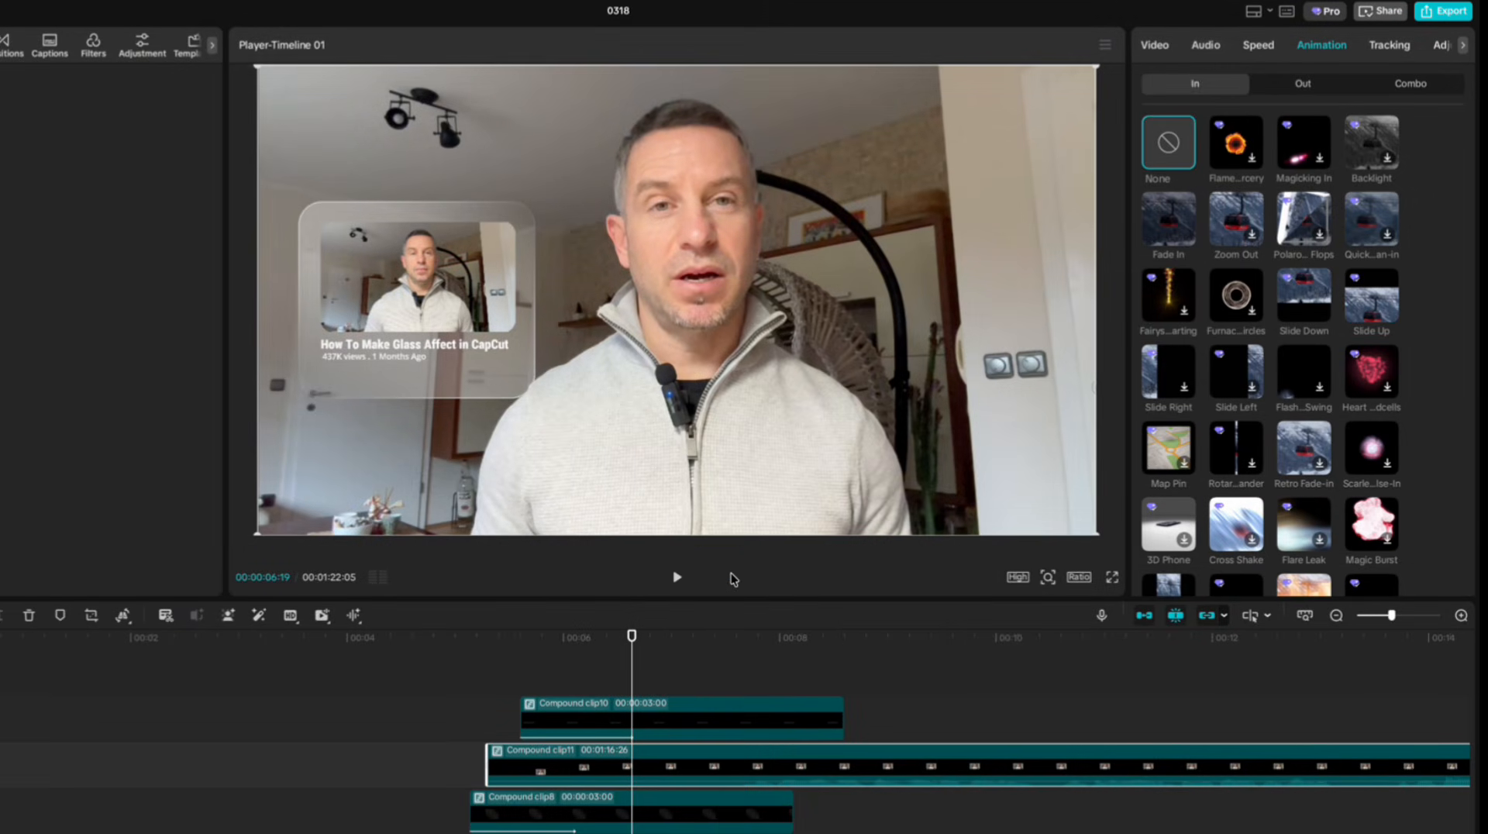
Add a split mask to the nested thumbnail clip, positioned at about X -606, Y -20, with feather 40.
left_click(1155, 47)
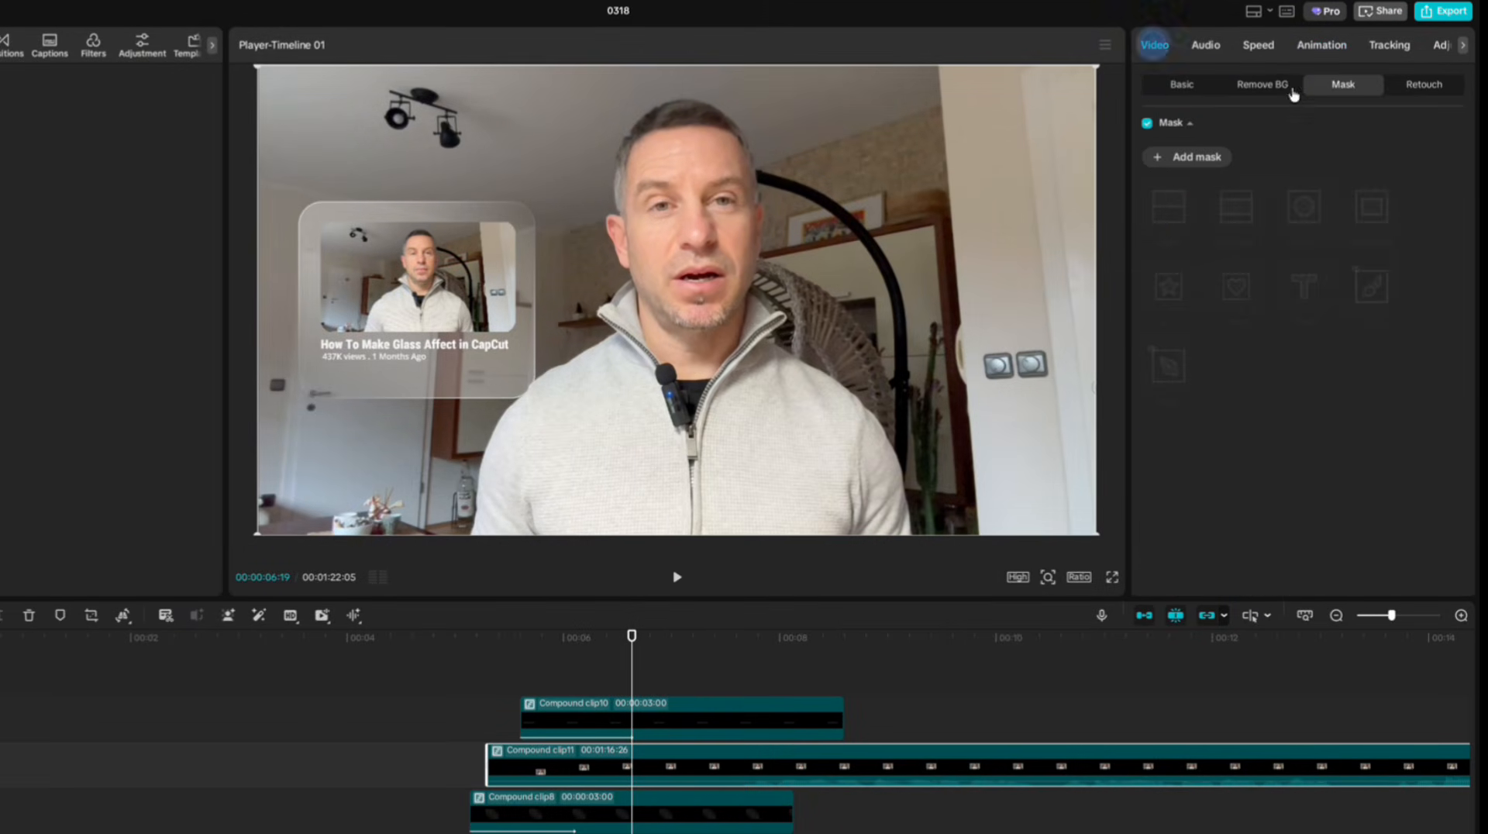
left_click(1198, 158)
left_click(1174, 214)
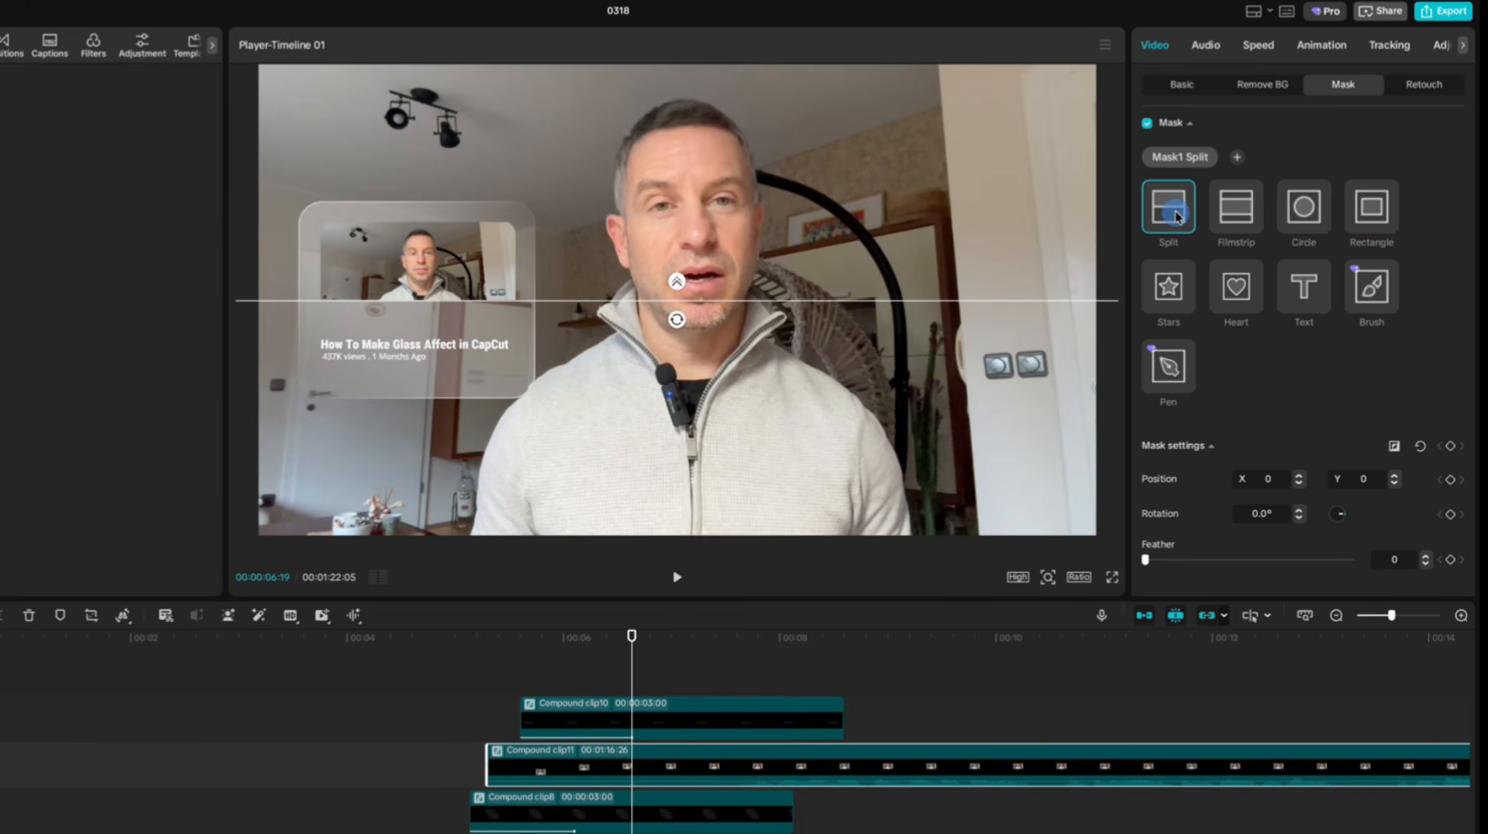
left_click_drag(719, 299, 440, 310)
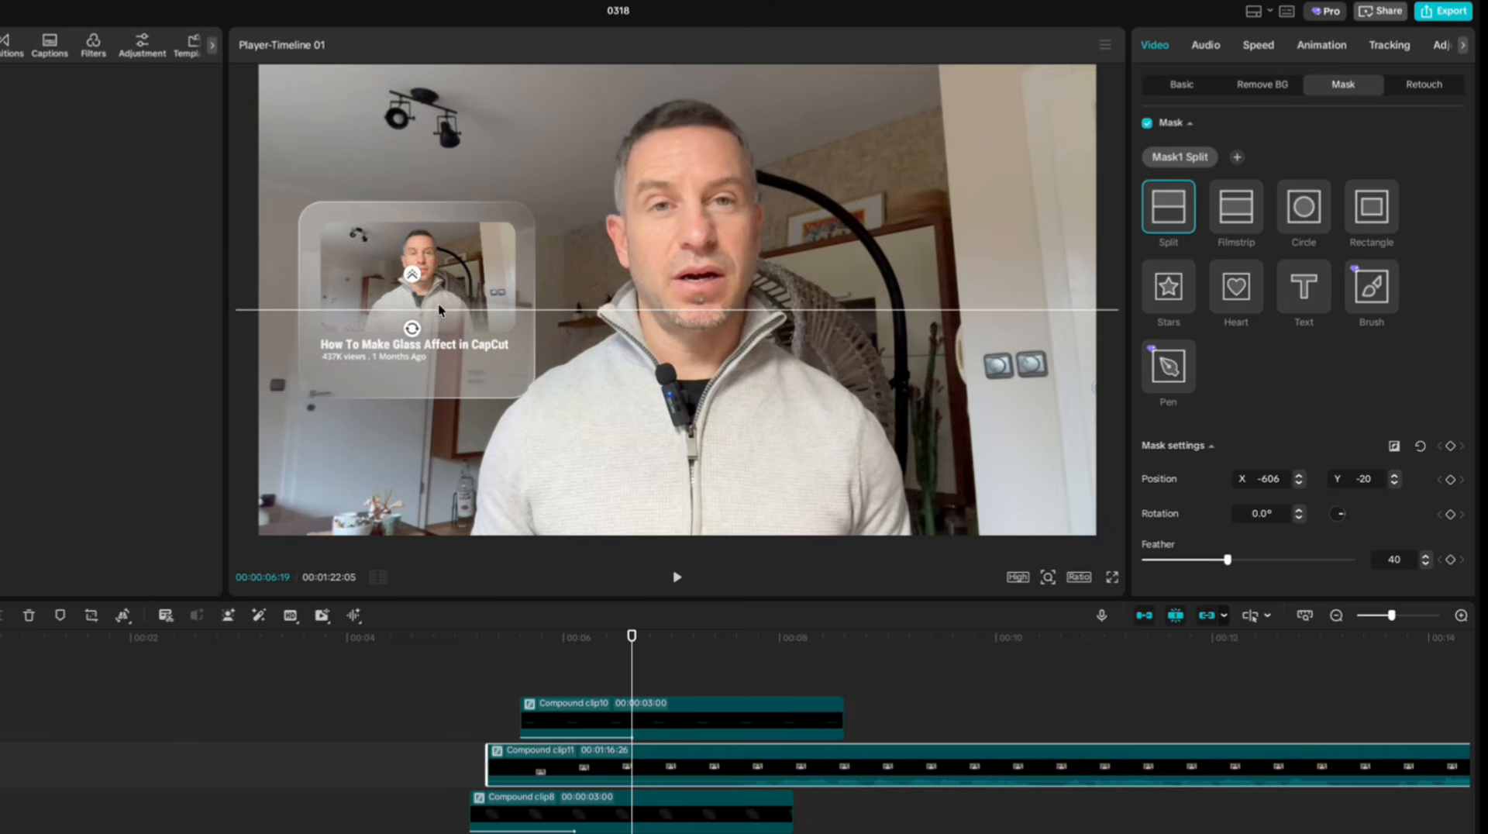
Return the playhead to the start of the talking-head video at 5:00 to preview the card animation.
left_click(527, 672)
left_click_drag(531, 637, 458, 650)
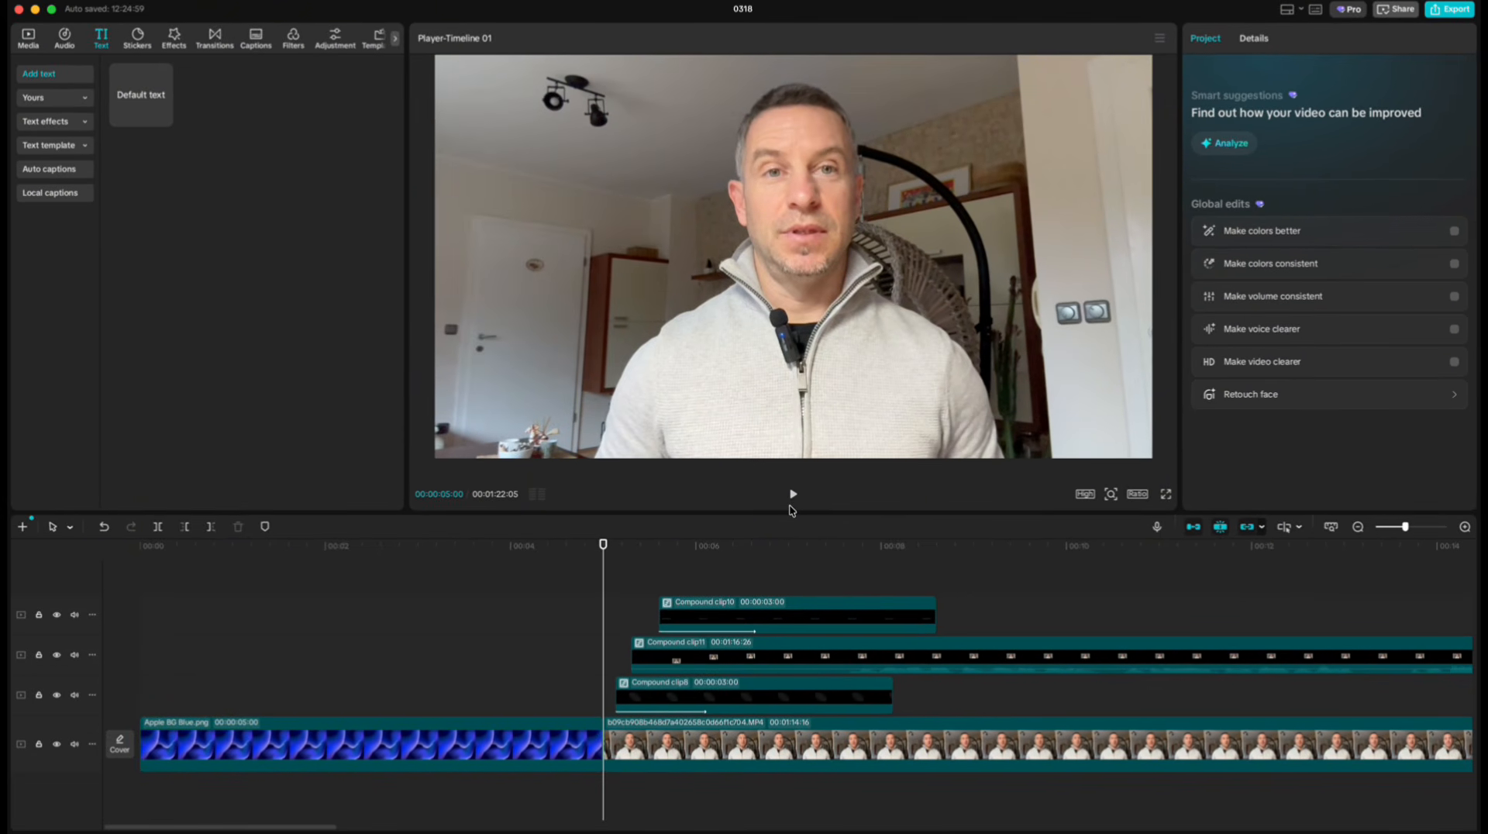